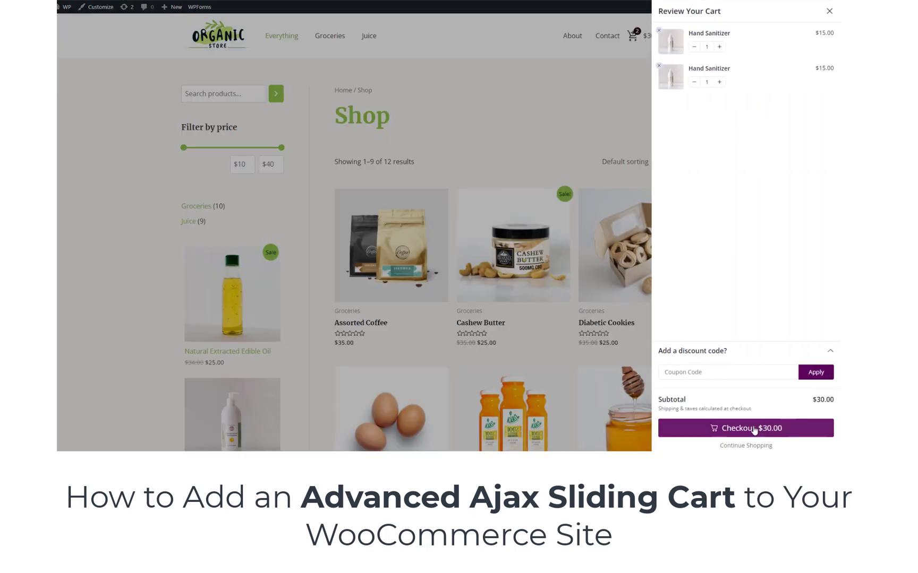
# Raise the second Hand Sanitizer to quantity 2 for a $45.00 subtotal, then close and reopen the drawer.
pyautogui.click(719, 81)
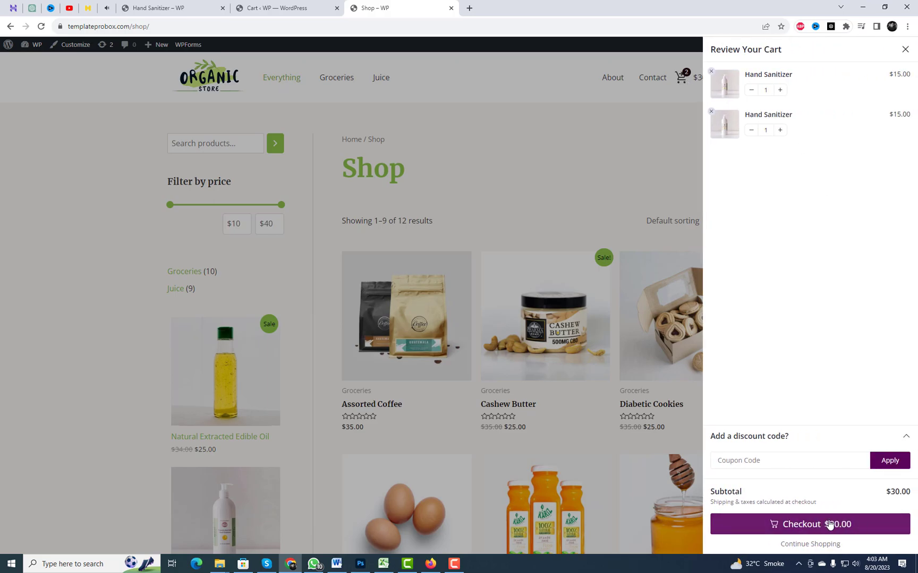
pyautogui.click(906, 438)
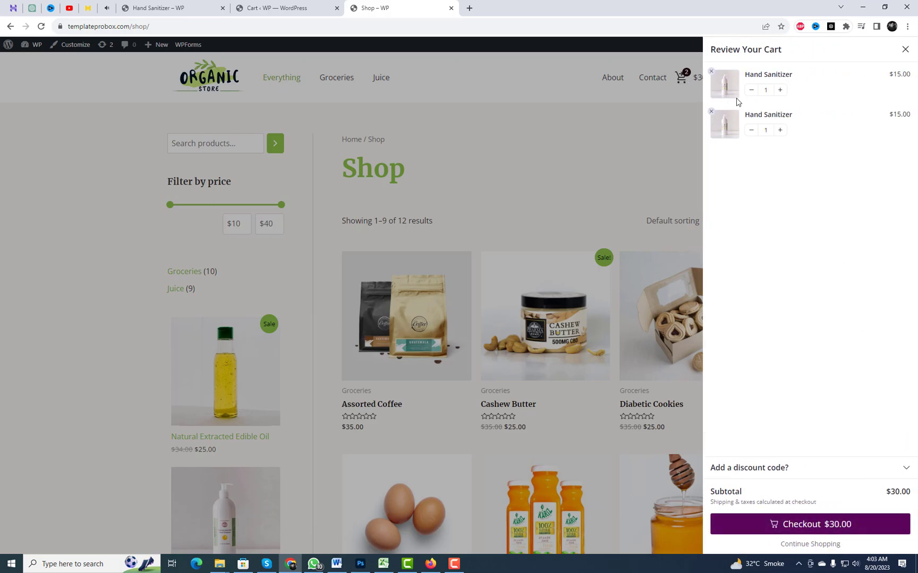
pyautogui.click(780, 130)
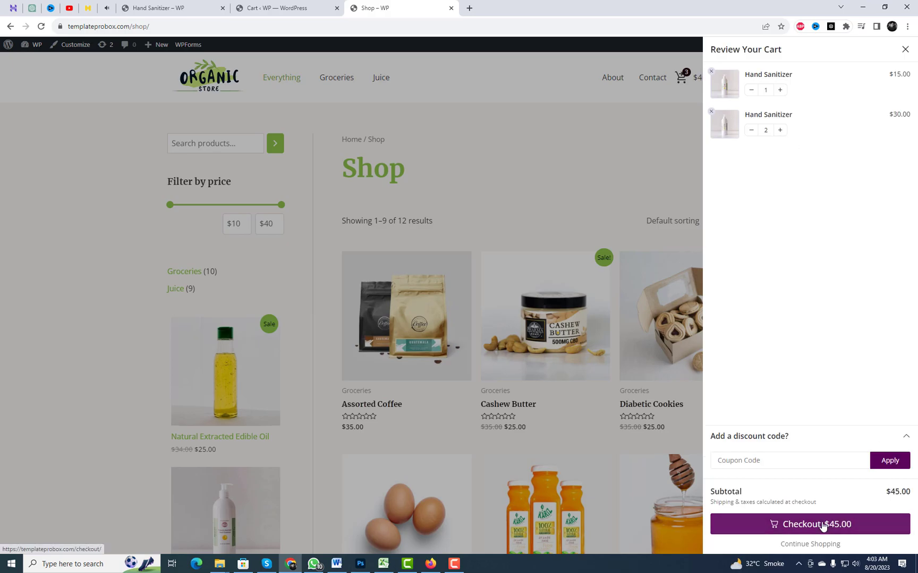
pyautogui.click(621, 215)
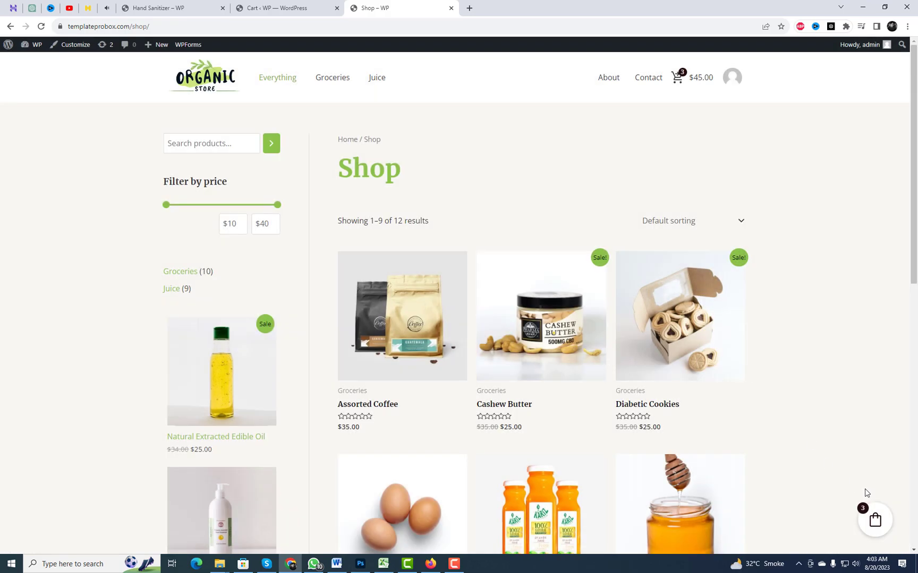
pyautogui.click(875, 522)
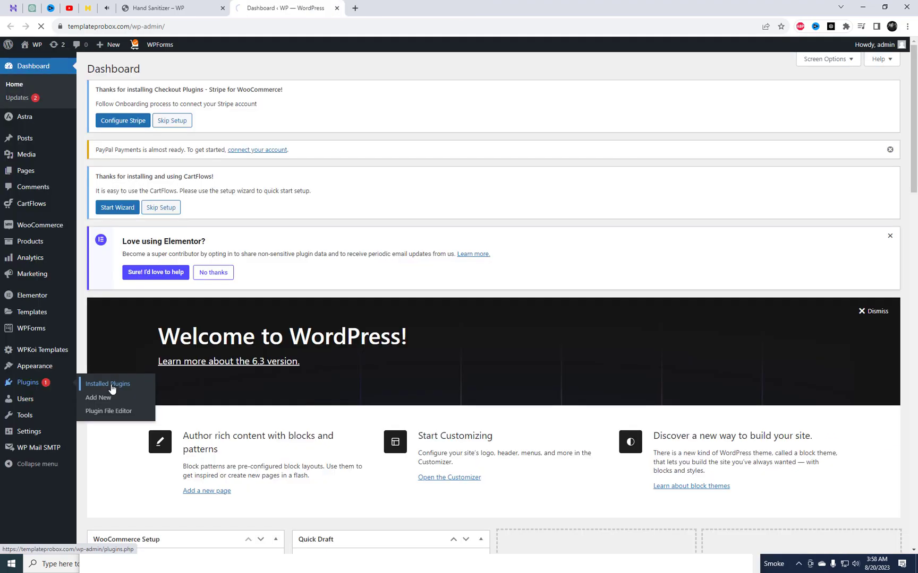
# Search Add New plugins for 'FunnelKit Cart for WooCommerce', then install and activate Cart For WooCommerce By FunnelKit.
pyautogui.click(111, 390)
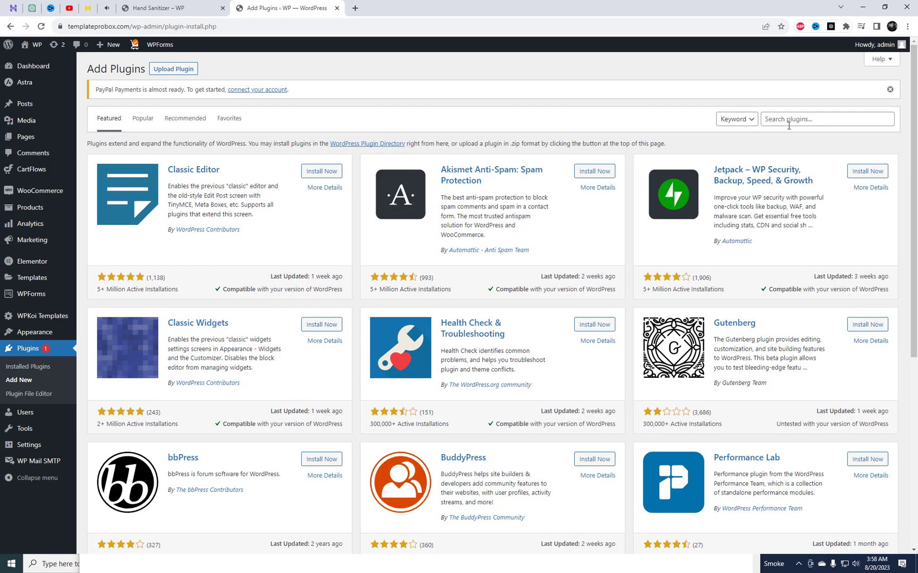
pyautogui.click(788, 126)
pyautogui.write('FunnelKit Cart for WooCommerce')
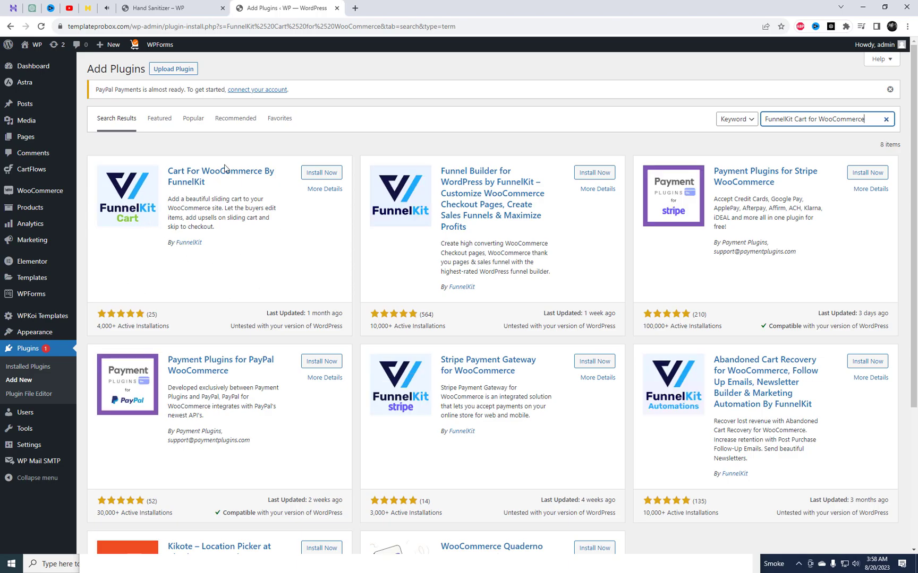
pyautogui.click(320, 174)
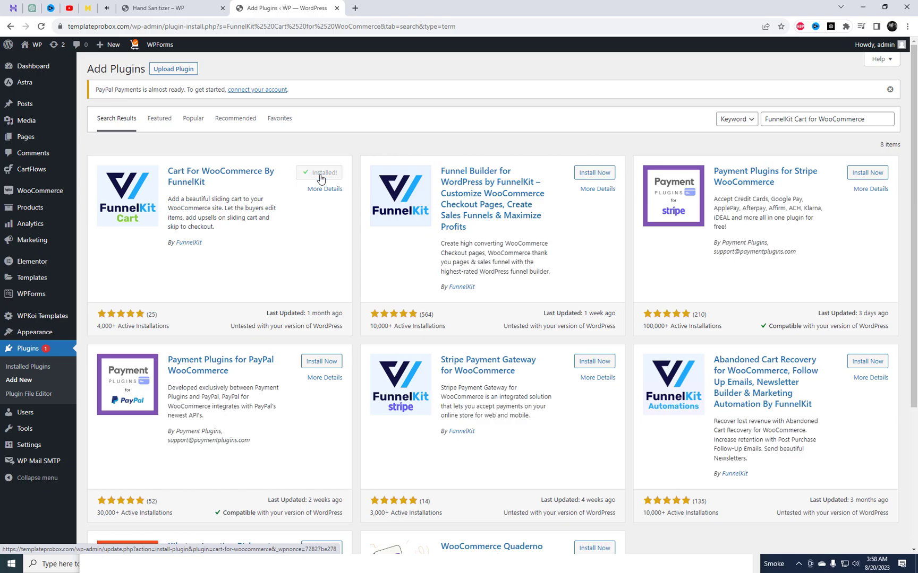
pyautogui.click(321, 177)
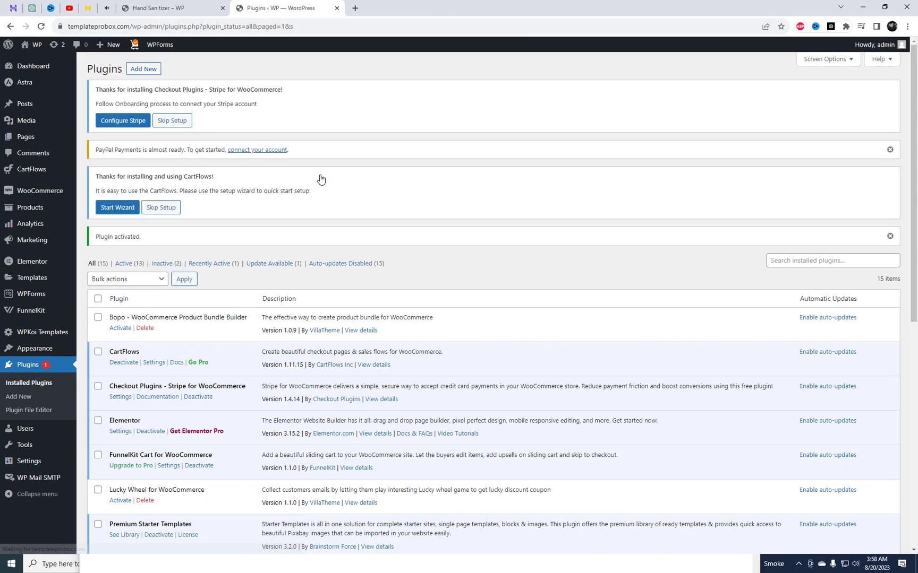
# Open the FunnelKit Cart settings page and look over the Icon Visibility option.
pyautogui.moveTo(23, 317)
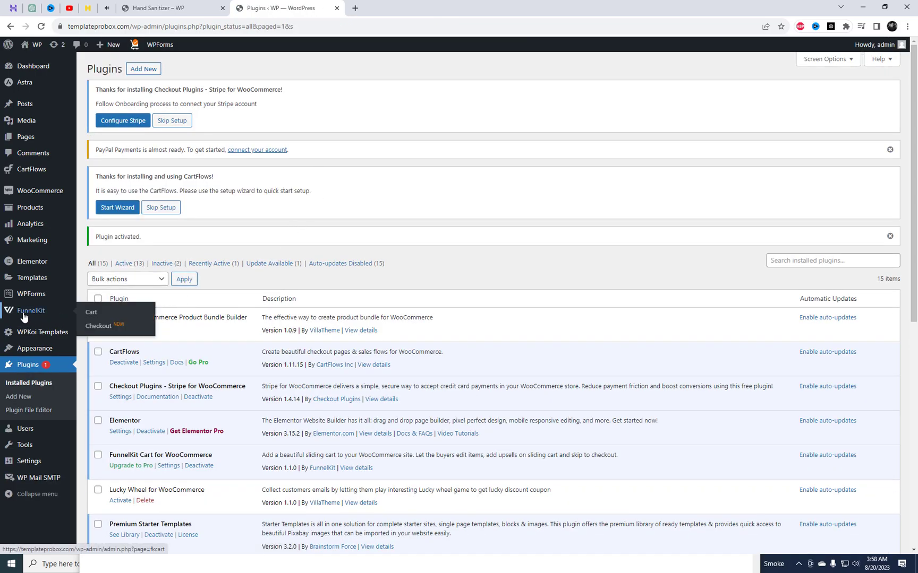
pyautogui.click(102, 317)
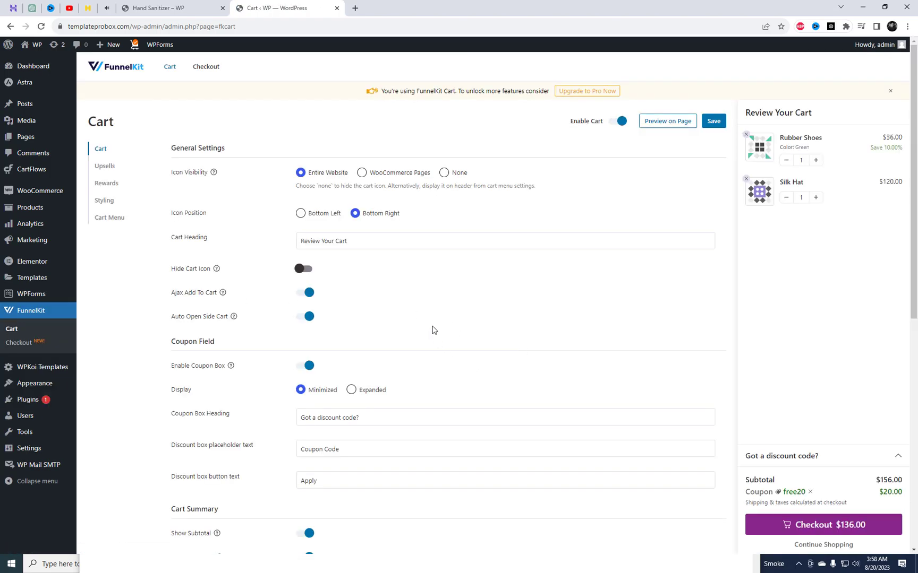
pyautogui.scroll(-1, 433, 330)
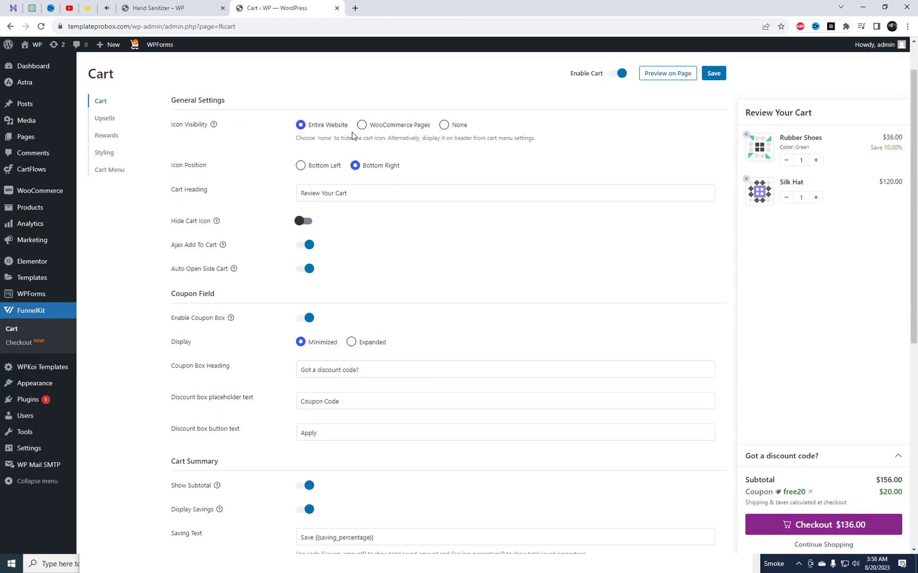
pyautogui.moveTo(171, 127); pyautogui.dragTo(204, 126)
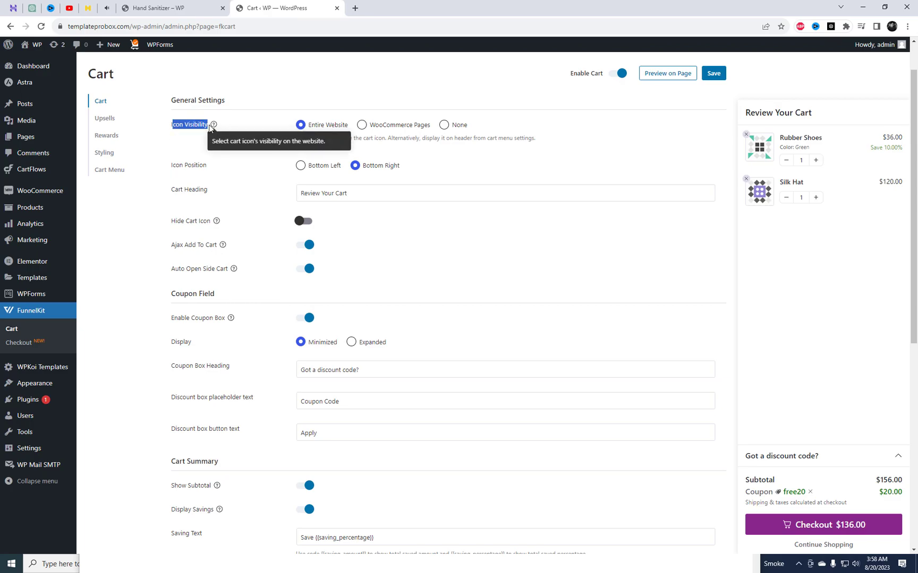
pyautogui.click(433, 175)
pyautogui.scroll(1, 632, 187)
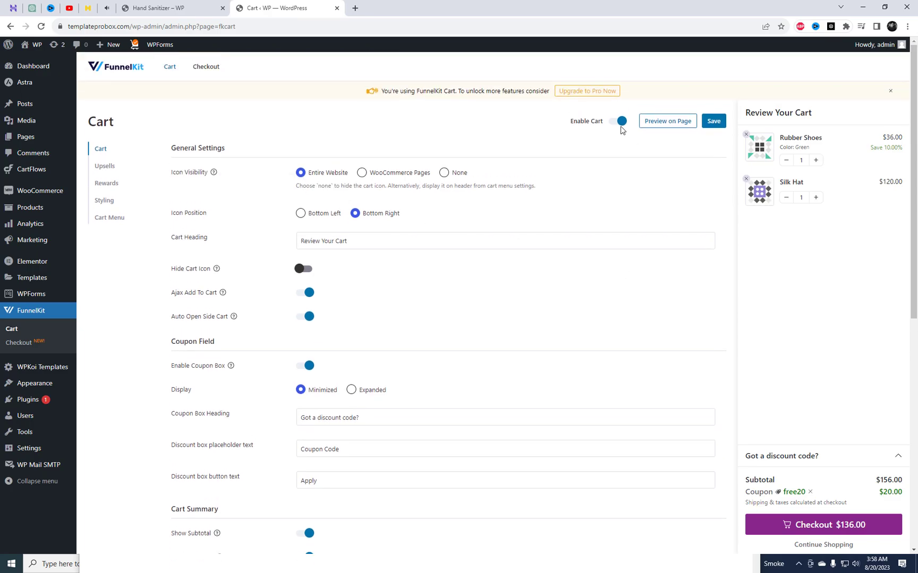
# Toggle the Enable Cart switch so the side cart ends disabled.
pyautogui.click(622, 123)
pyautogui.click(621, 125)
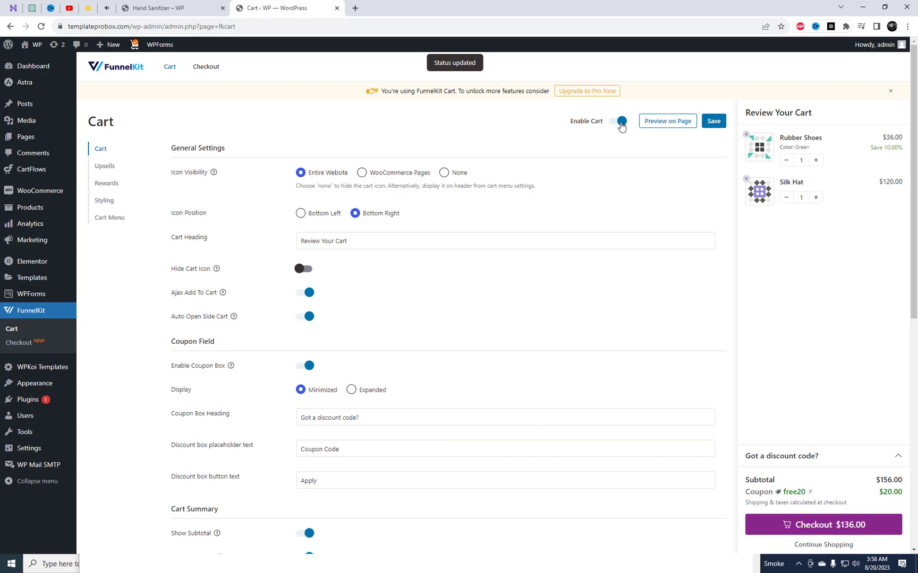
pyautogui.click(622, 124)
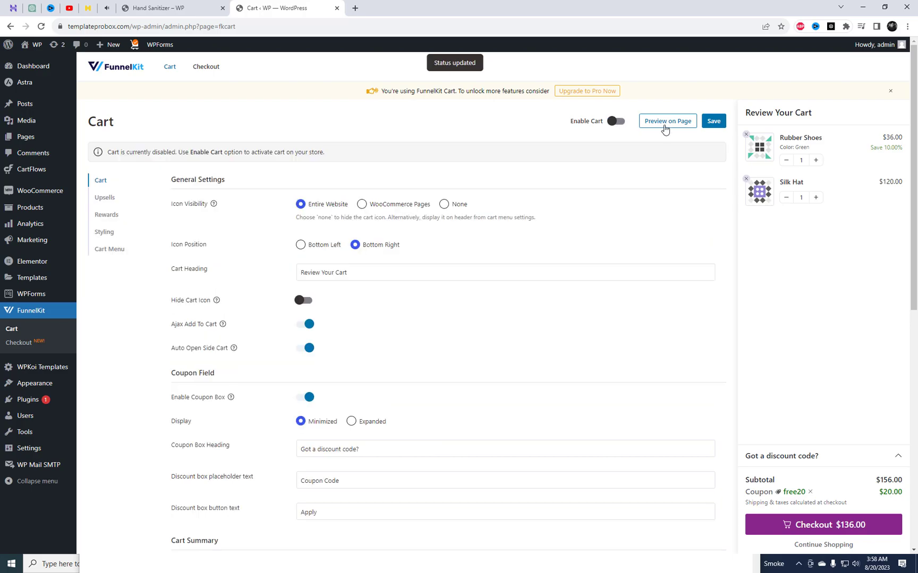
pyautogui.scroll(-1, 485, 286)
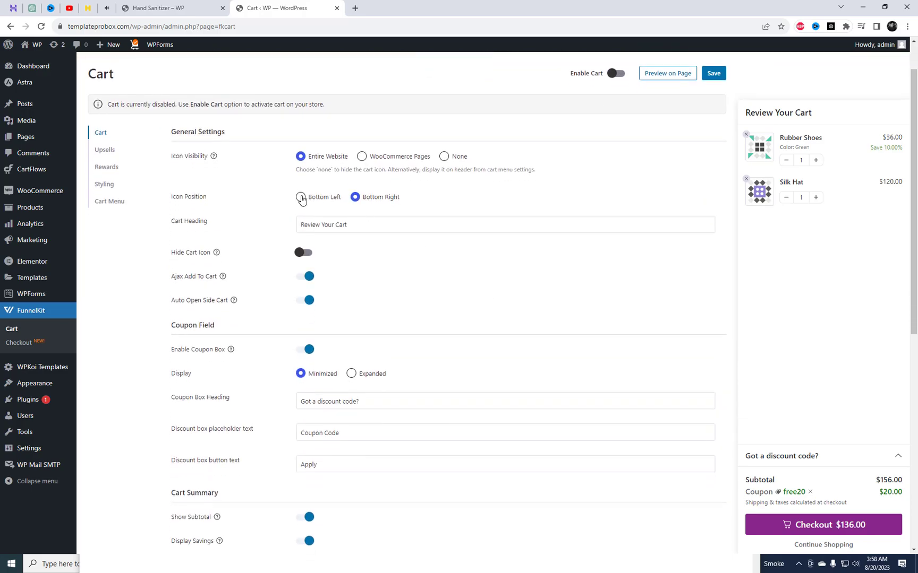
# Try the cart icon at bottom left, then keep it at bottom right.
pyautogui.click(300, 197)
pyautogui.click(355, 197)
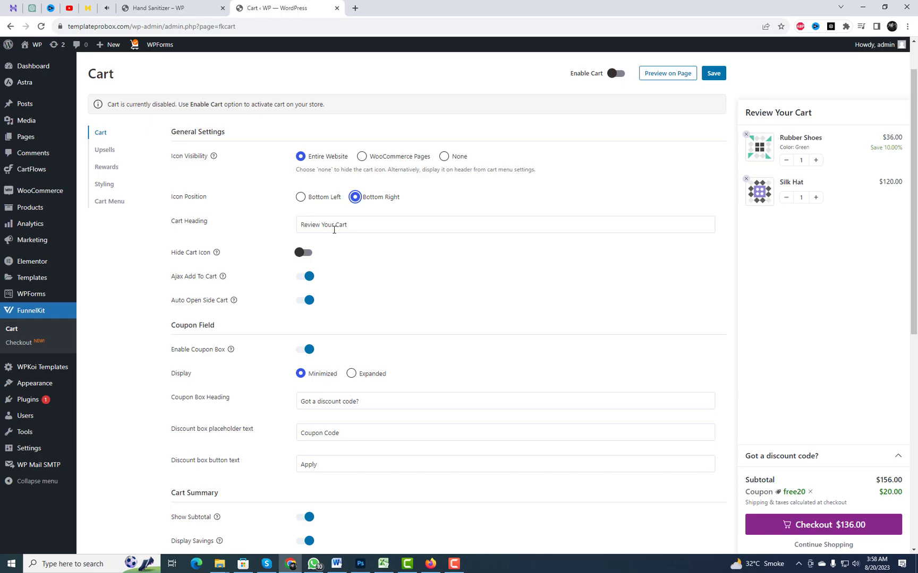
pyautogui.scroll(-1, 439, 326)
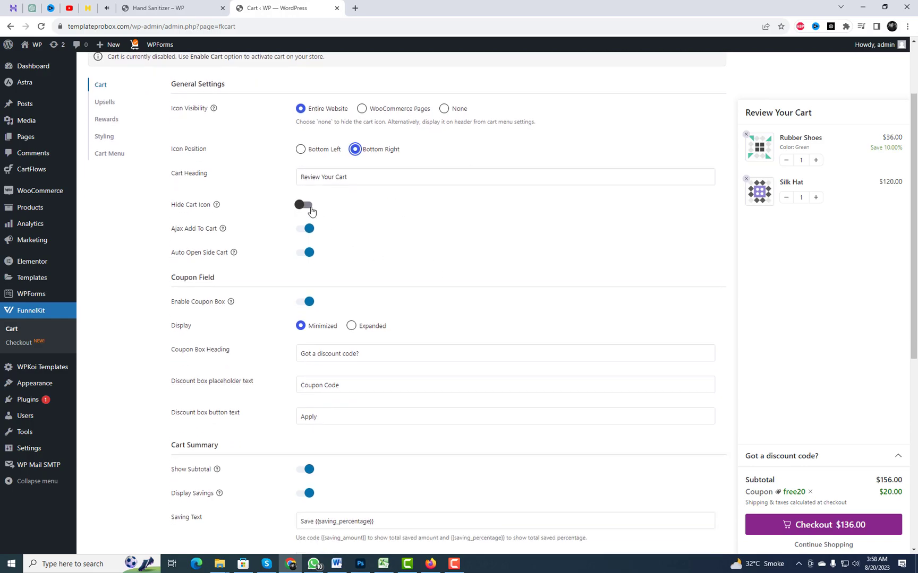
# Change 'Got' to 'Add' in the coupon box heading.
pyautogui.scroll(-2, 428, 341)
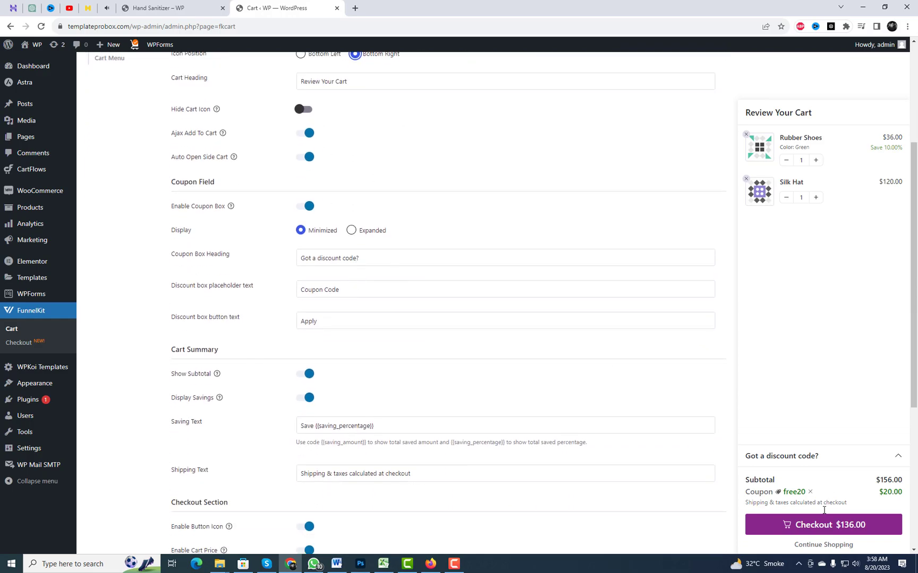
pyautogui.click(356, 259)
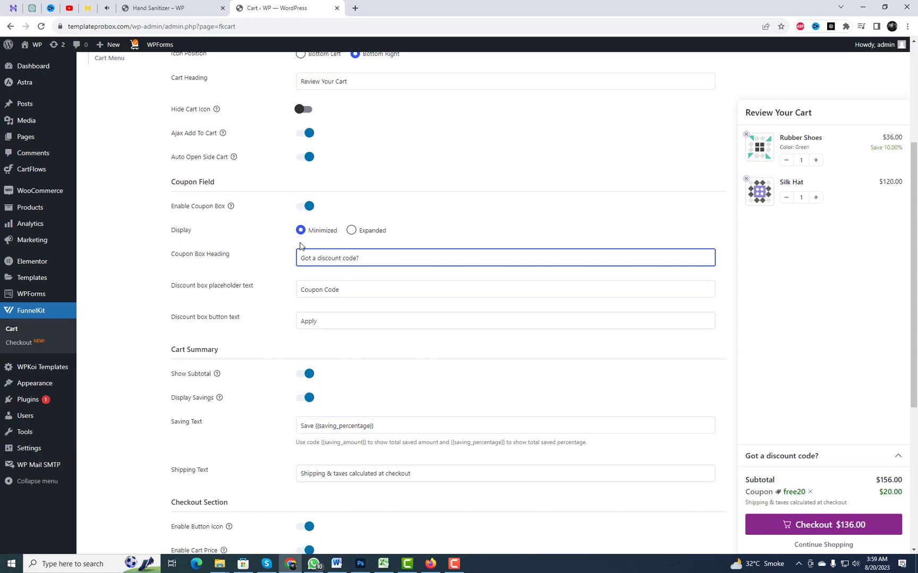
pyautogui.doubleClick(307, 258)
pyautogui.write('Add')
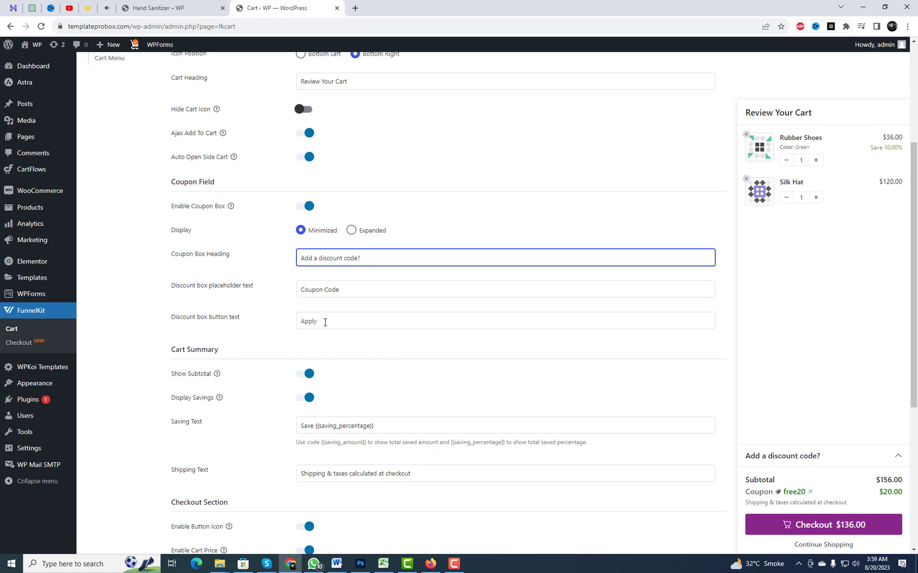
# Remove 'You can' from the Continue Shopping Text field so it reads 'Continue Shopping'.
pyautogui.scroll(-2, 430, 469)
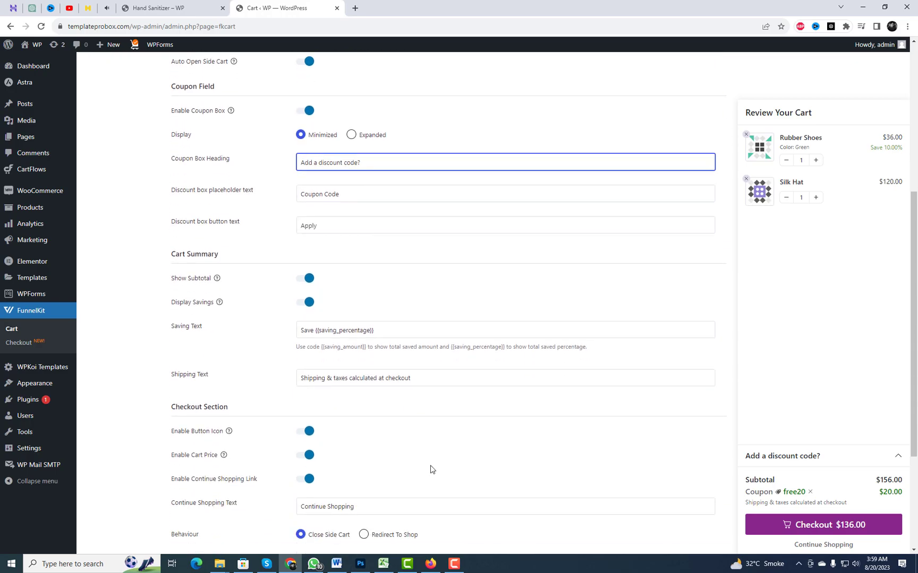
pyautogui.scroll(-2, 367, 448)
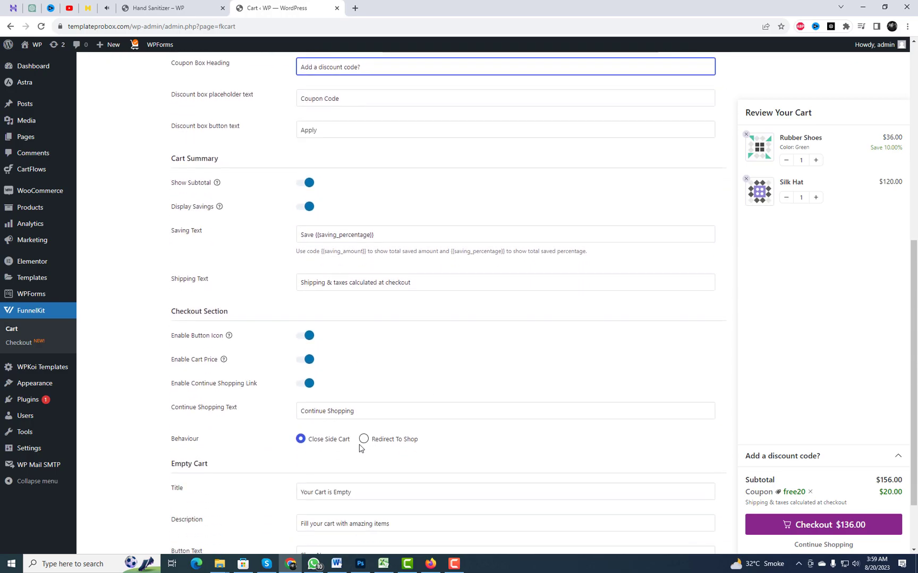
pyautogui.click(302, 413)
pyautogui.write('You ')
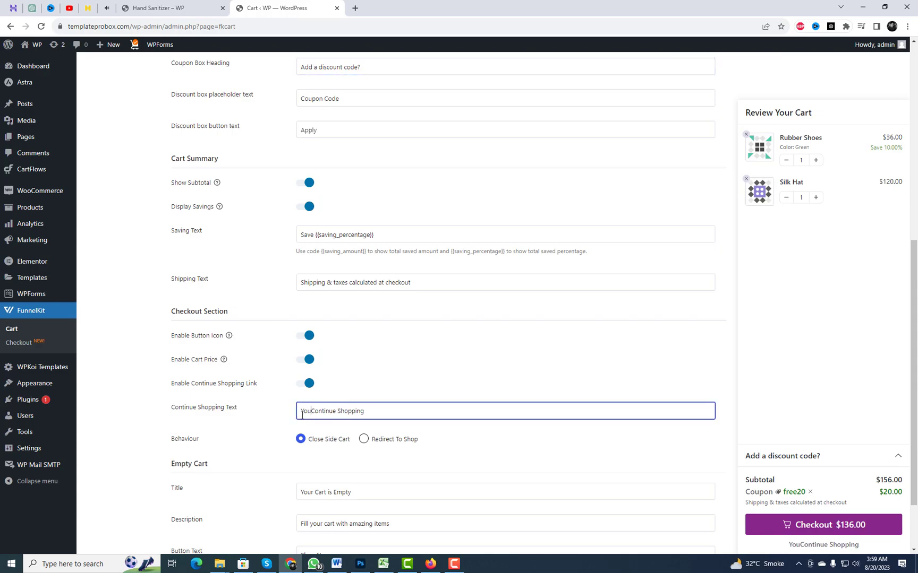
pyautogui.write('can')
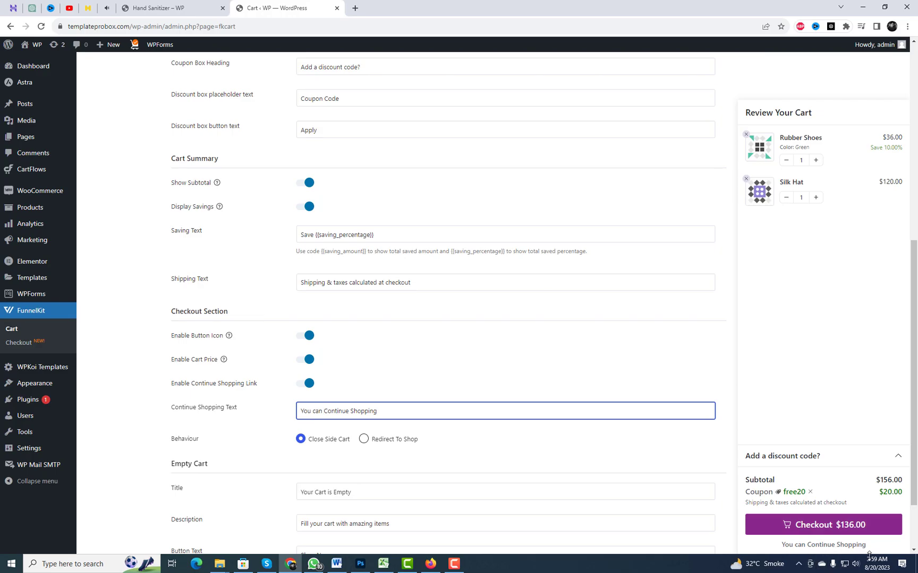
pyautogui.moveTo(323, 412); pyautogui.dragTo(275, 414)
pyautogui.press('BackSpace')
pyautogui.scroll(-1, 415, 446)
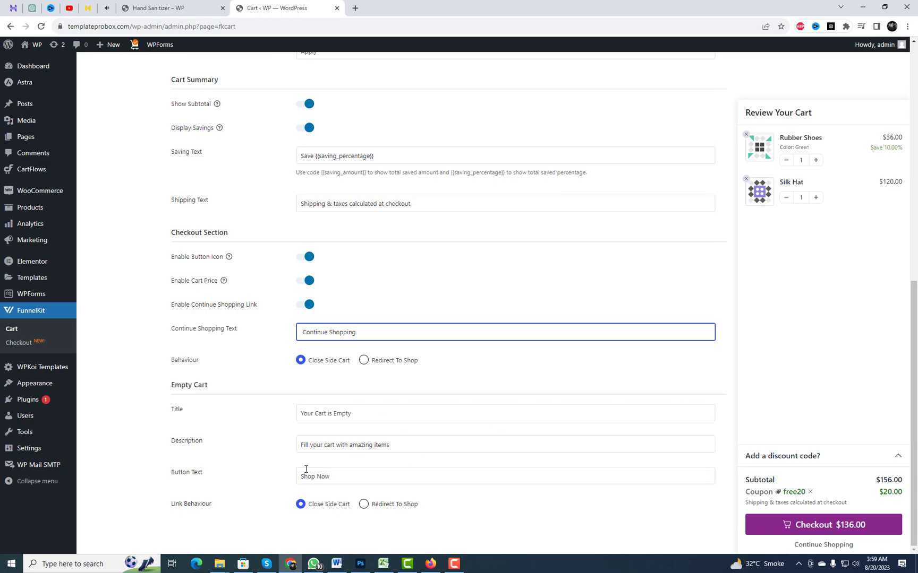
pyautogui.scroll(6, 340, 462)
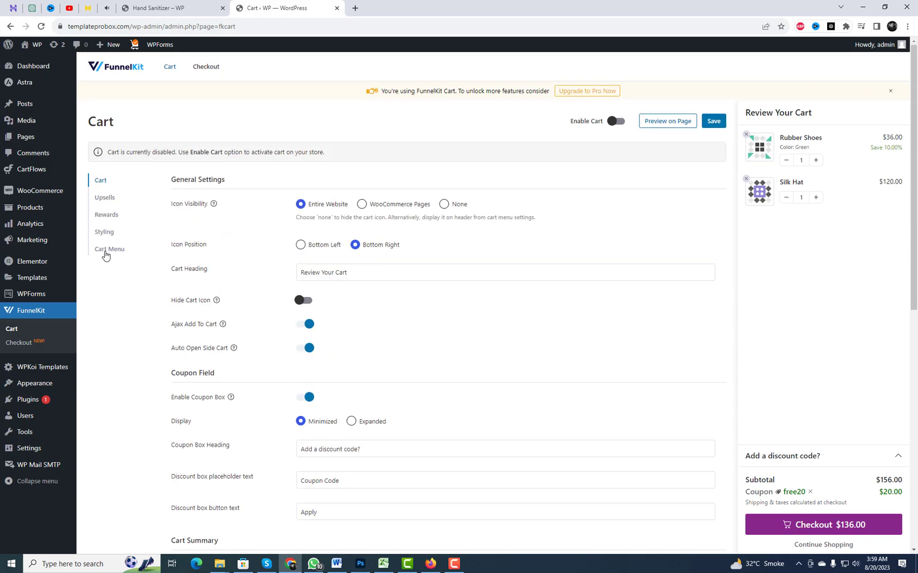
# Turn on the cart menu and choose the fourth shopping-cart icon.
pyautogui.click(105, 251)
pyautogui.click(303, 205)
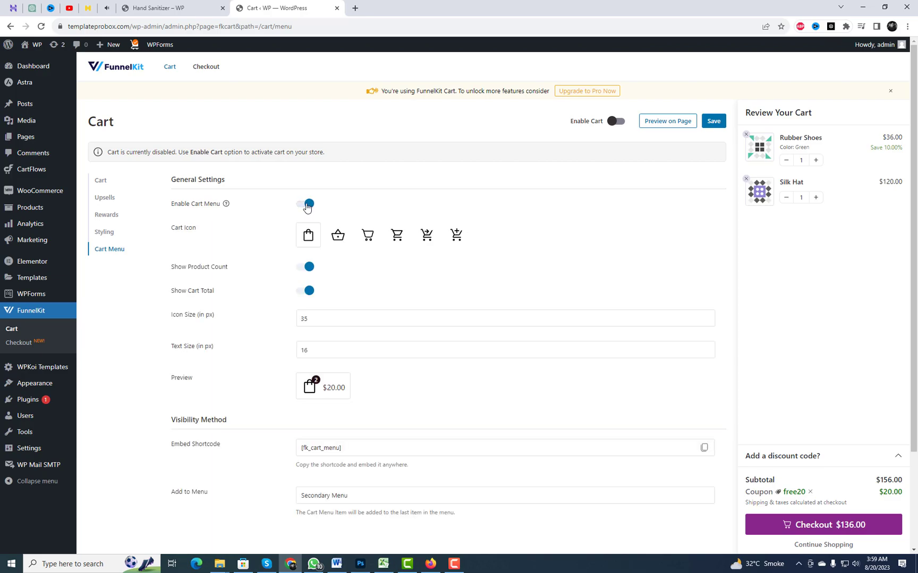
pyautogui.click(393, 240)
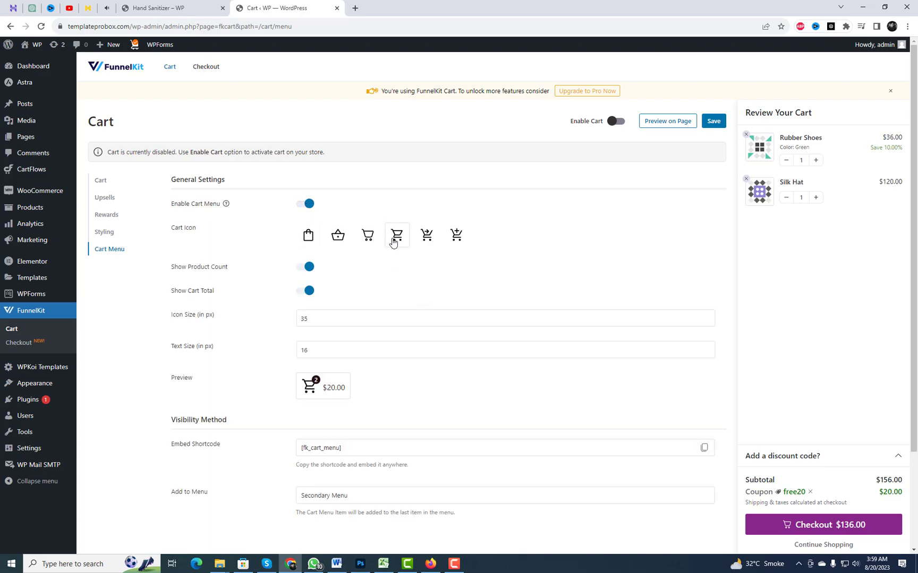
pyautogui.scroll(-2, 494, 363)
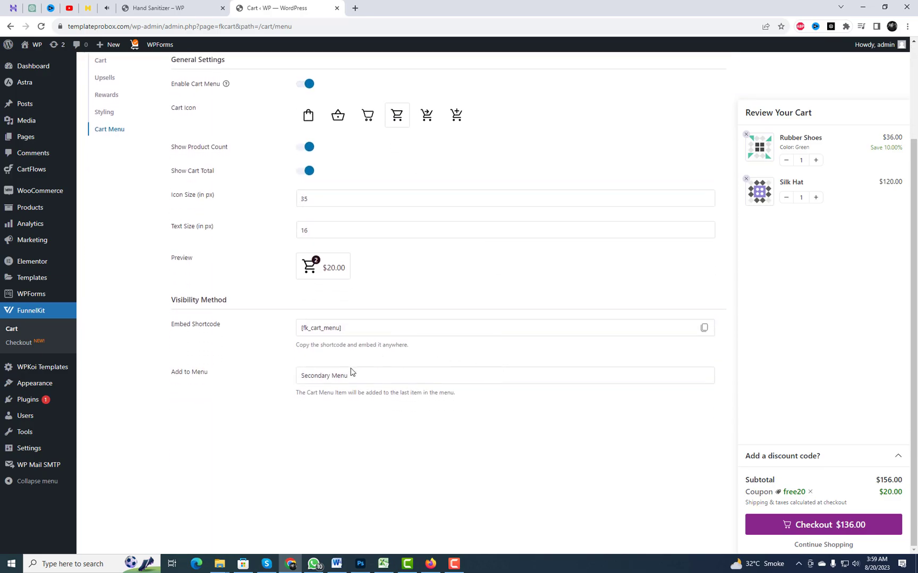
# Set Add to Menu to Main Menu, save, and switch the side cart back on.
pyautogui.click(331, 384)
pyautogui.click(330, 413)
pyautogui.click(339, 375)
pyautogui.click(334, 412)
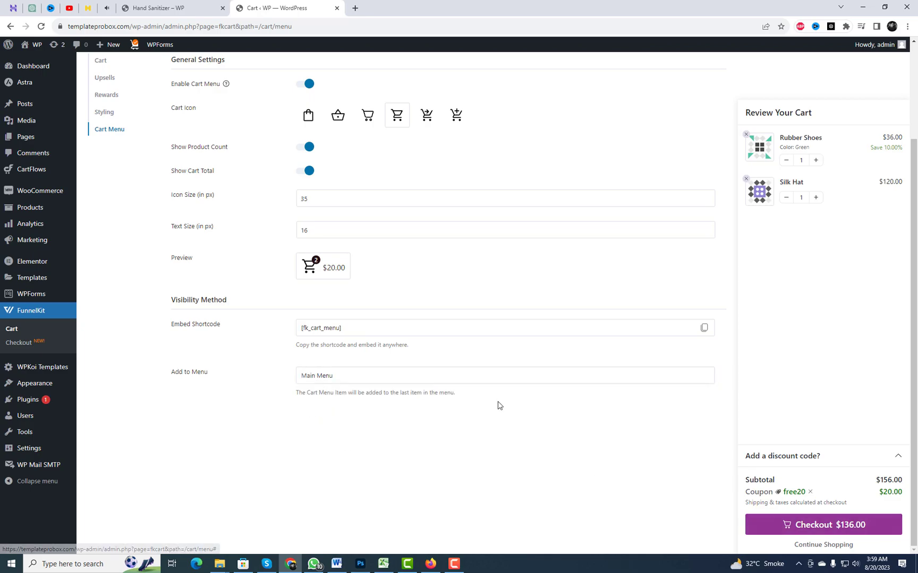
pyautogui.scroll(2, 479, 396)
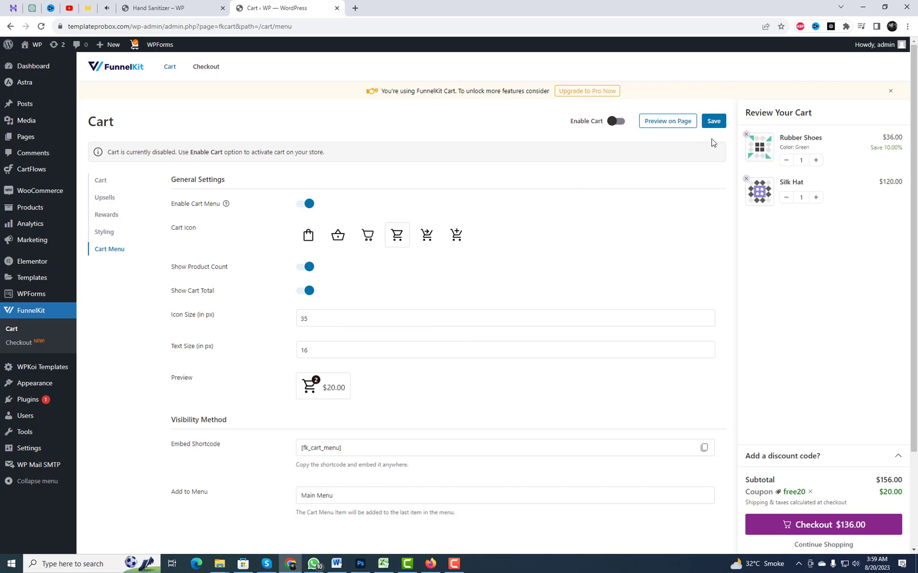
pyautogui.click(712, 121)
pyautogui.click(619, 122)
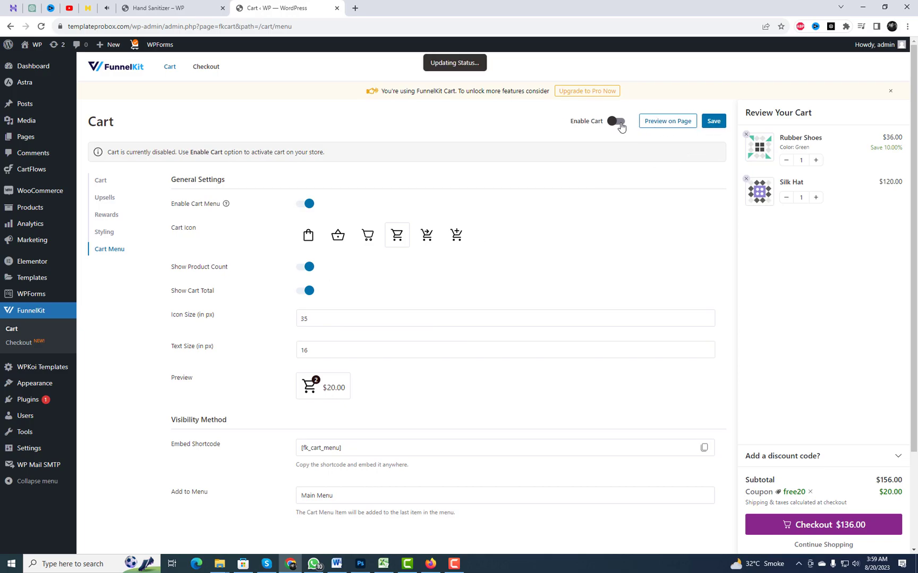
# Save the settings again and open the Organic Store homepage in a new tab.
pyautogui.click(713, 126)
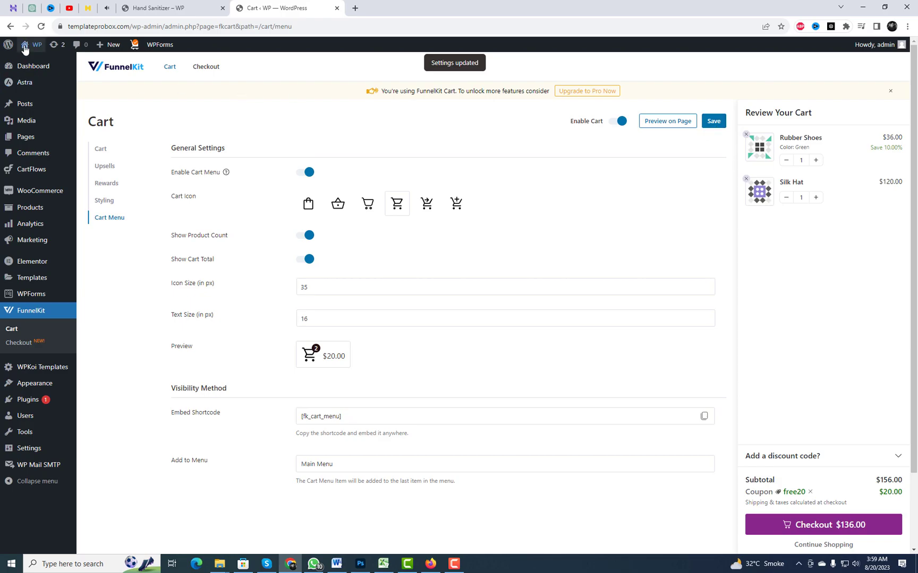
pyautogui.rightClick(34, 62)
pyautogui.click(57, 70)
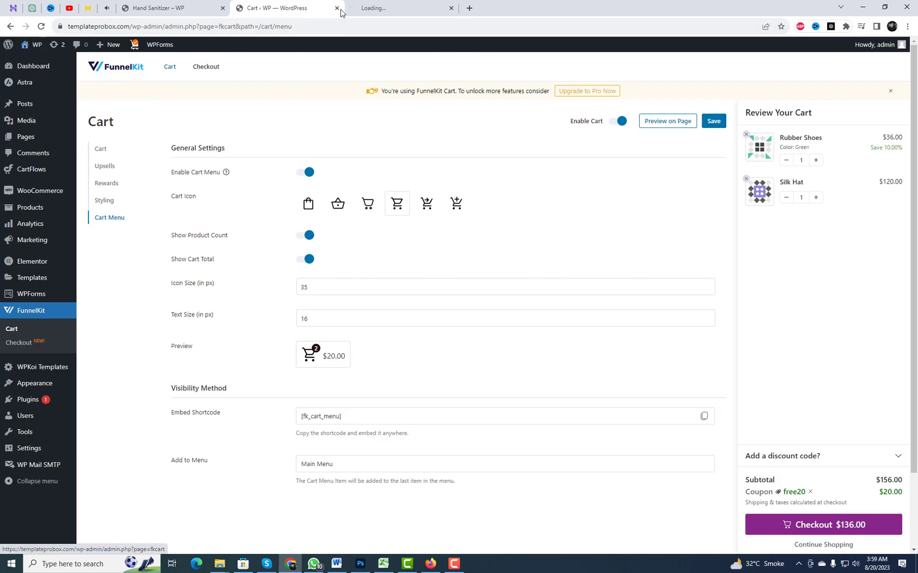
pyautogui.click(372, 7)
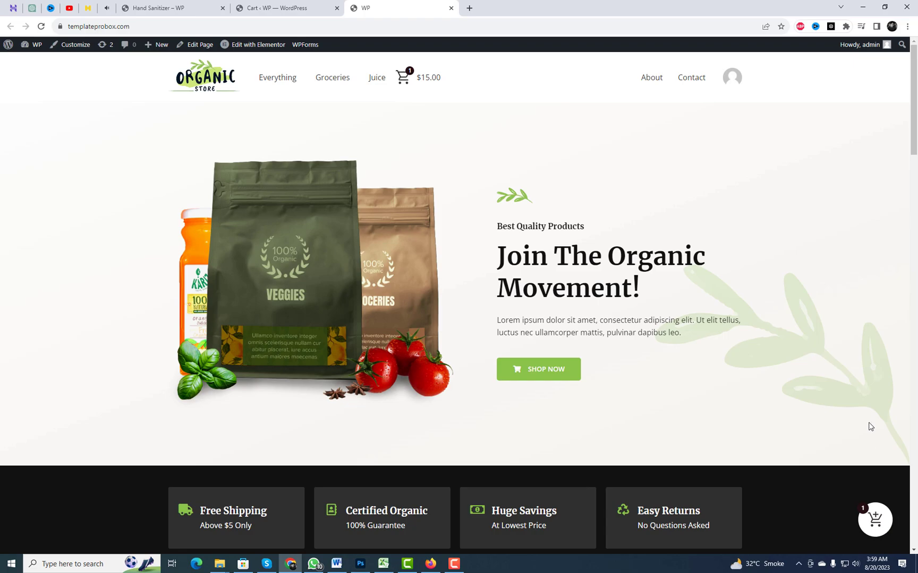
# Open and close the side cart from the floating button and header cart total, then return to settings.
pyautogui.scroll(-5, 871, 427)
pyautogui.click(876, 526)
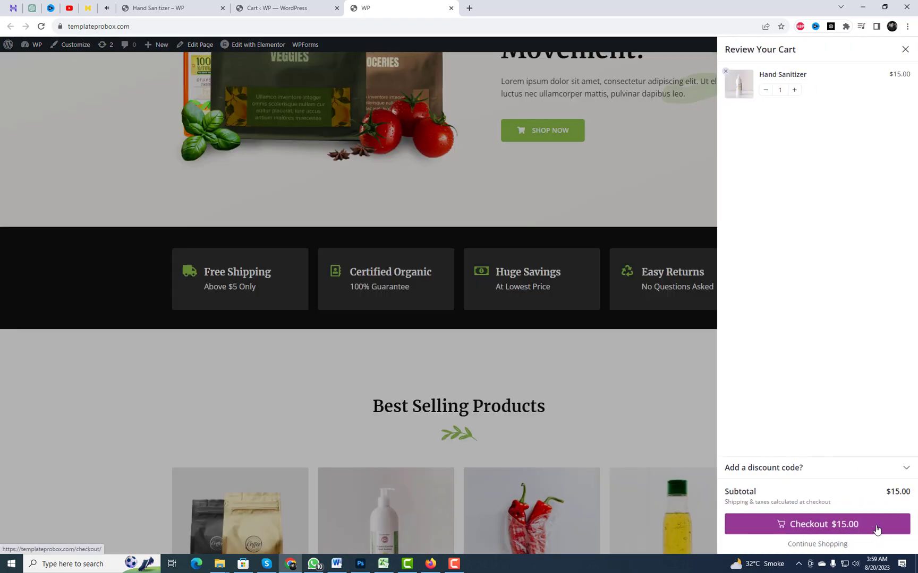
pyautogui.click(598, 168)
pyautogui.scroll(5, 713, 252)
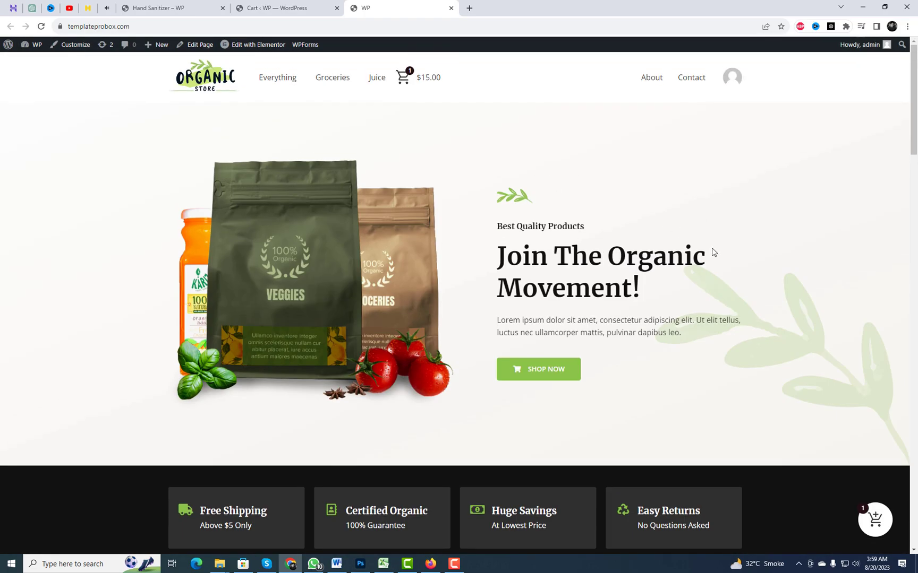
pyautogui.click(425, 79)
pyautogui.click(599, 140)
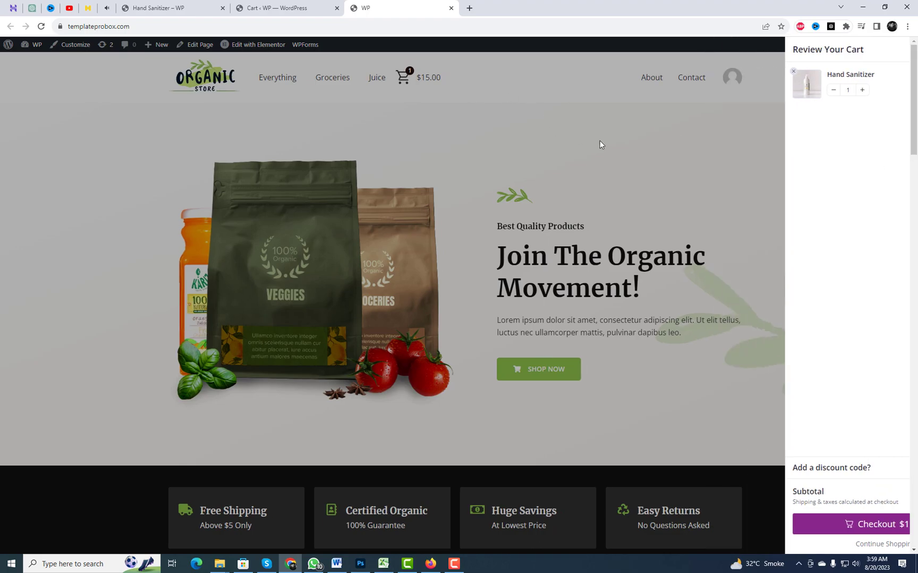
pyautogui.click(270, 7)
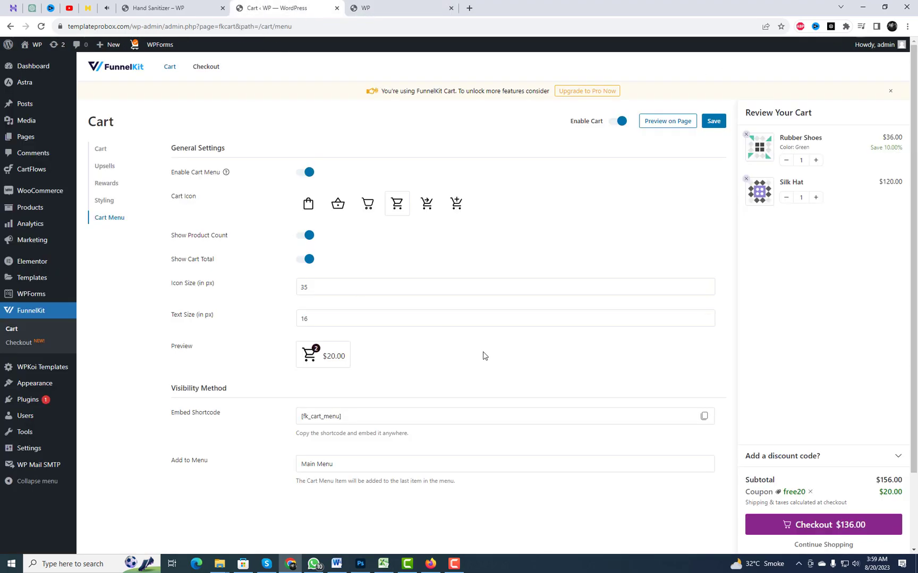
# Set the cart menu's Add to Menu location to Secondary Menu.
pyautogui.scroll(-2, 486, 355)
pyautogui.click(393, 383)
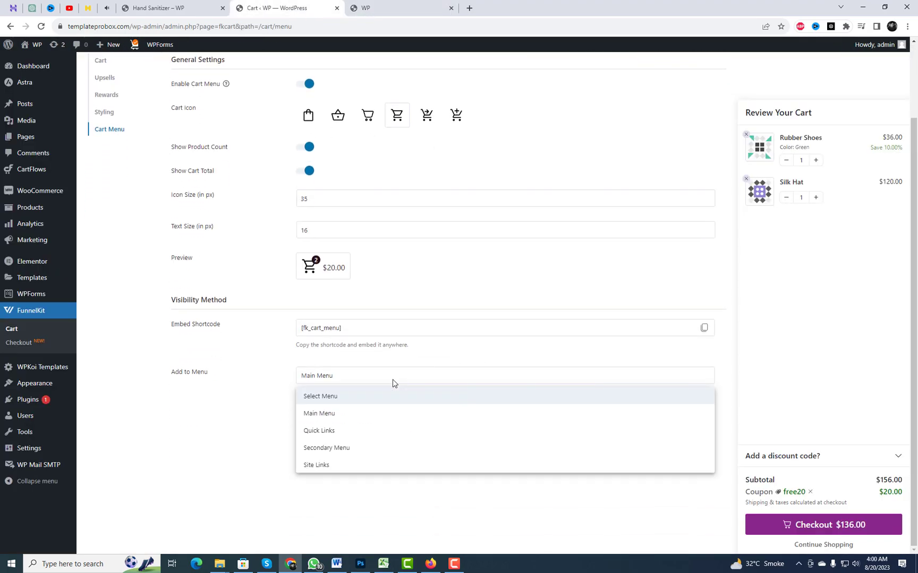
pyautogui.click(371, 448)
pyautogui.scroll(2, 567, 401)
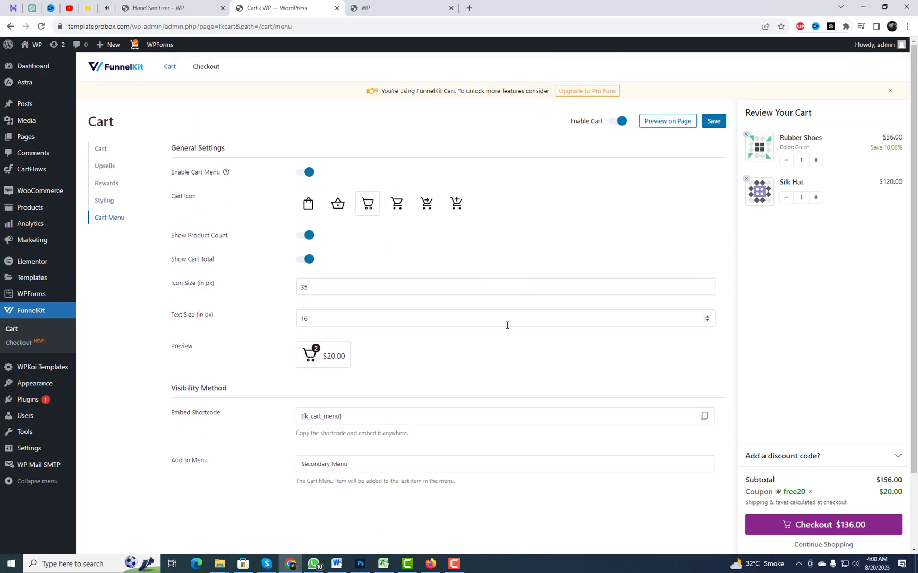
# Set the icon size to 30 px, keep text size at 16 px, and pick the fifth cart icon.
pyautogui.scroll(-1, 506, 323)
pyautogui.moveTo(321, 241); pyautogui.dragTo(283, 242)
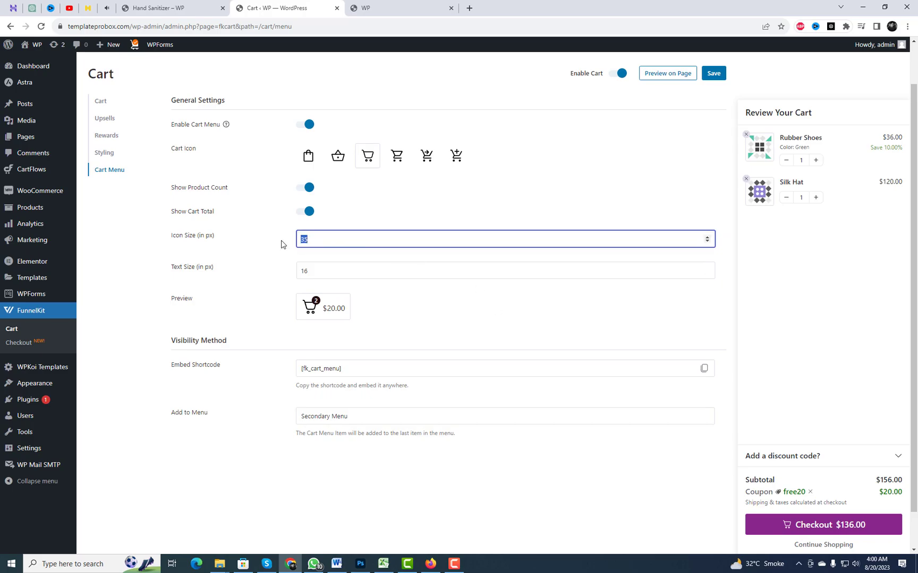
pyautogui.write('30')
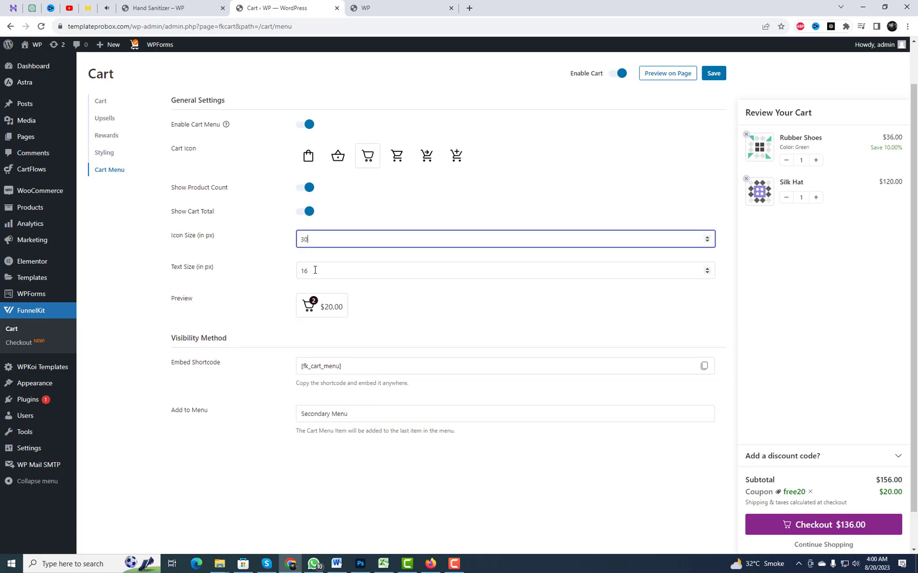
pyautogui.moveTo(318, 271); pyautogui.dragTo(274, 276)
pyautogui.press('BackSpace')
pyautogui.write('14')
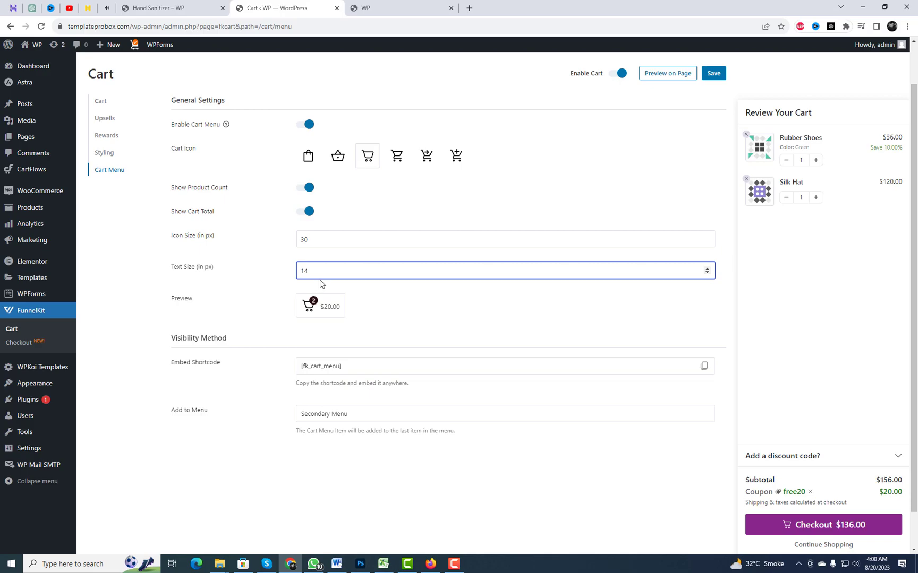
pyautogui.doubleClick(301, 271)
pyautogui.press('BackSpace')
pyautogui.write('16')
pyautogui.click(532, 339)
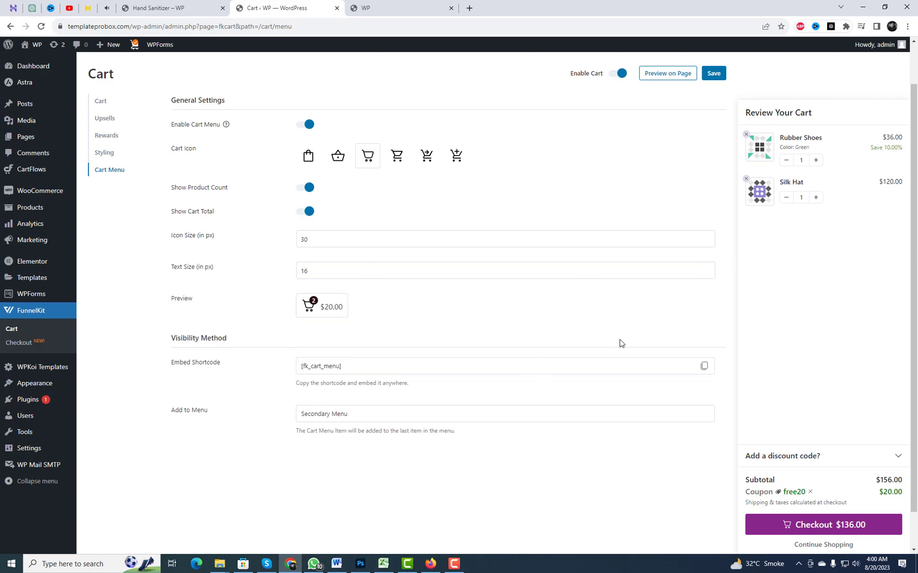
pyautogui.scroll(2, 616, 343)
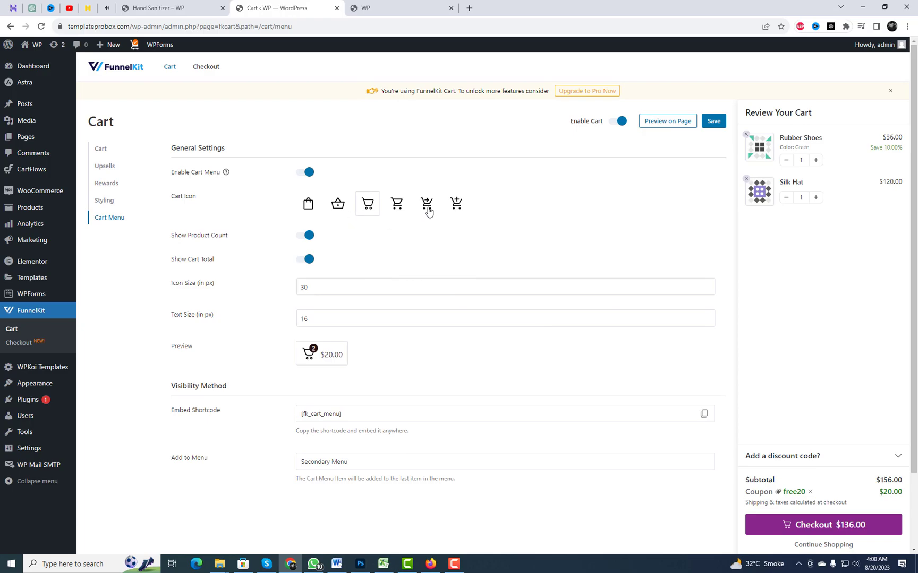
pyautogui.click(428, 210)
# Save the cart menu settings, reload the storefront, and check the side cart from the header total.
pyautogui.click(713, 121)
pyautogui.click(393, 8)
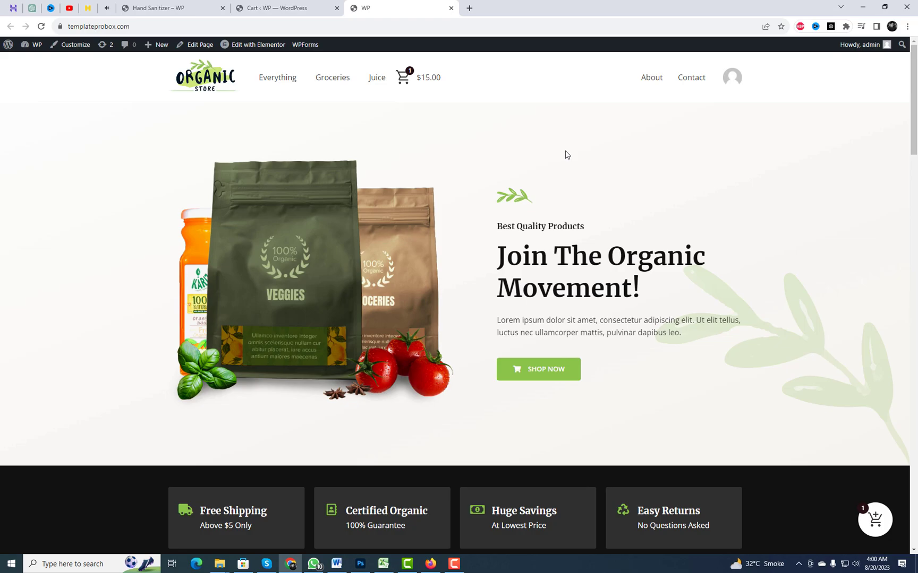
pyautogui.rightClick(608, 132)
pyautogui.click(645, 162)
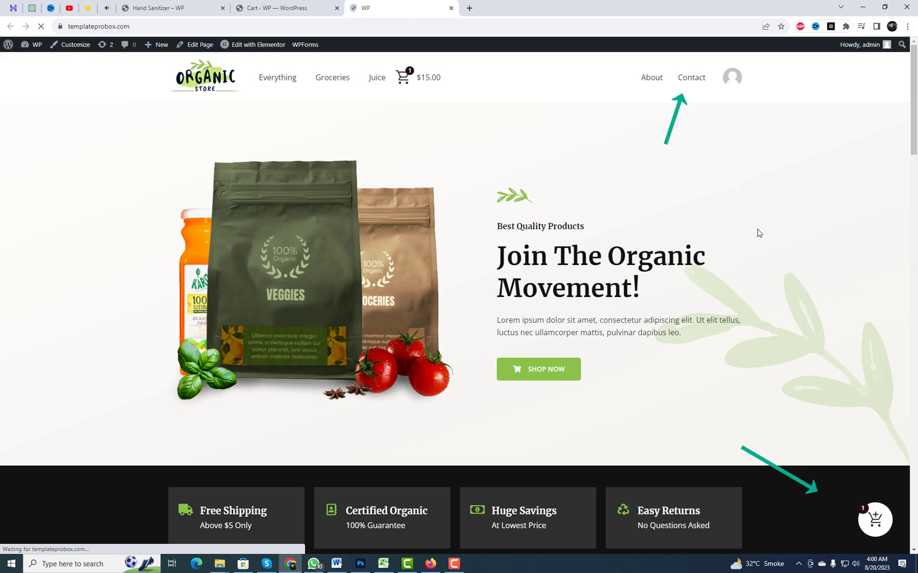
pyautogui.click(703, 80)
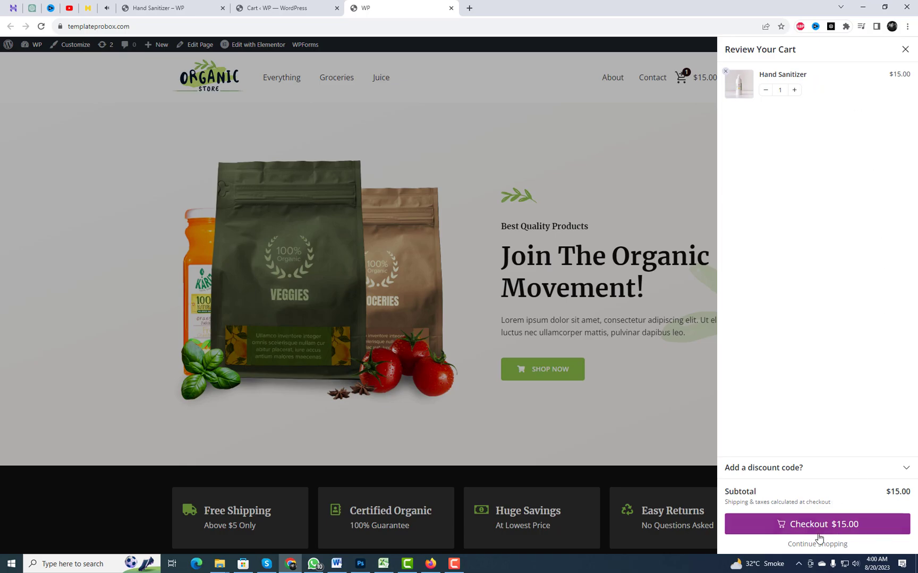
pyautogui.click(643, 381)
pyautogui.scroll(-10, 648, 361)
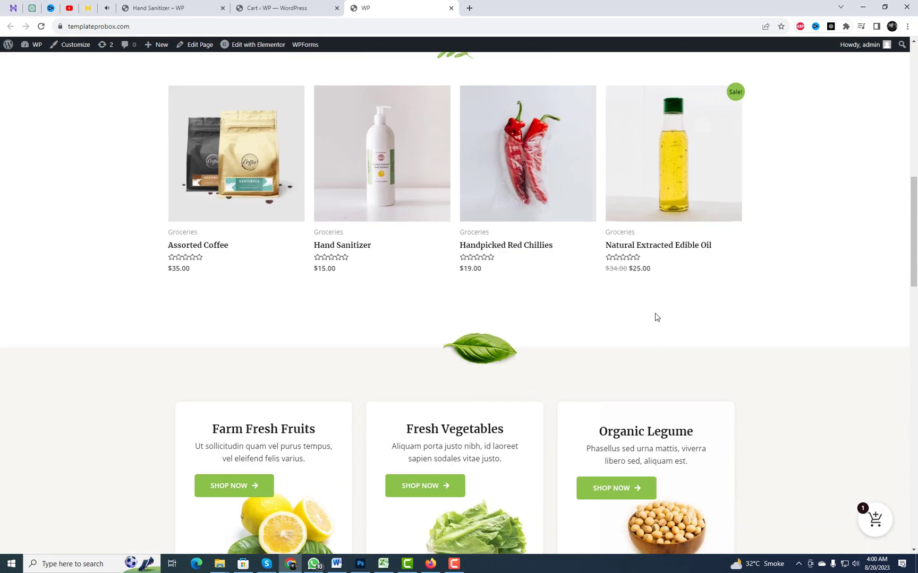
# Add Natural Extracted Edible Oil ($25.00) to the cart and expand the 'Add a discount code?' box.
pyautogui.click(666, 186)
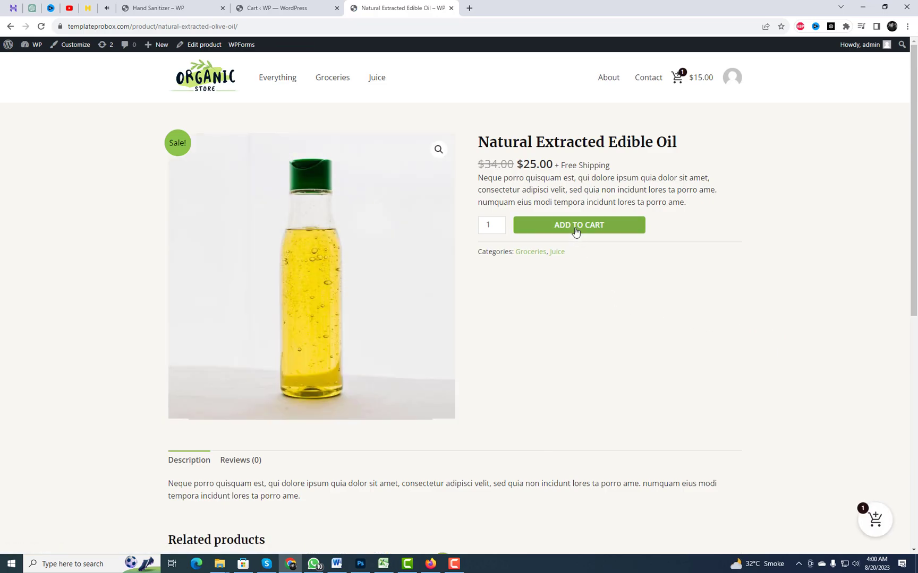
pyautogui.click(574, 232)
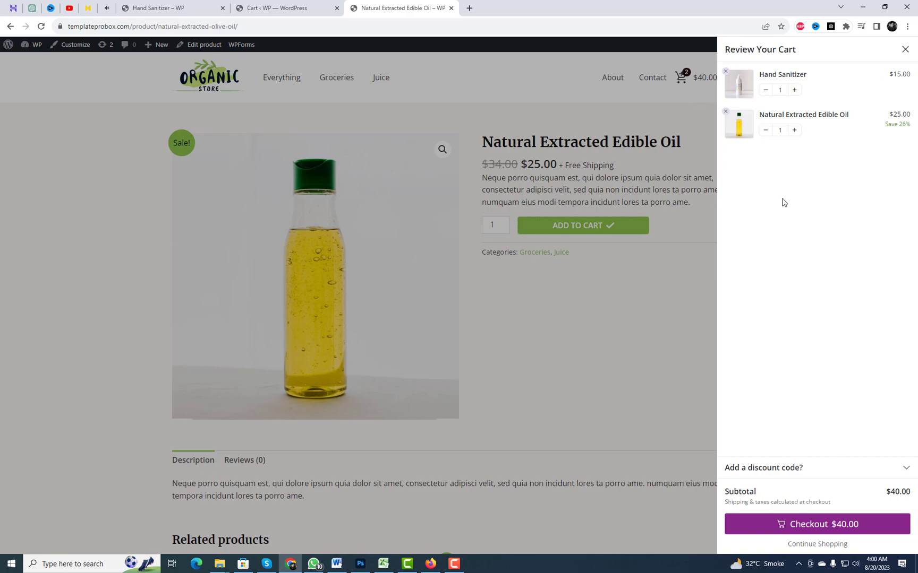
pyautogui.click(798, 469)
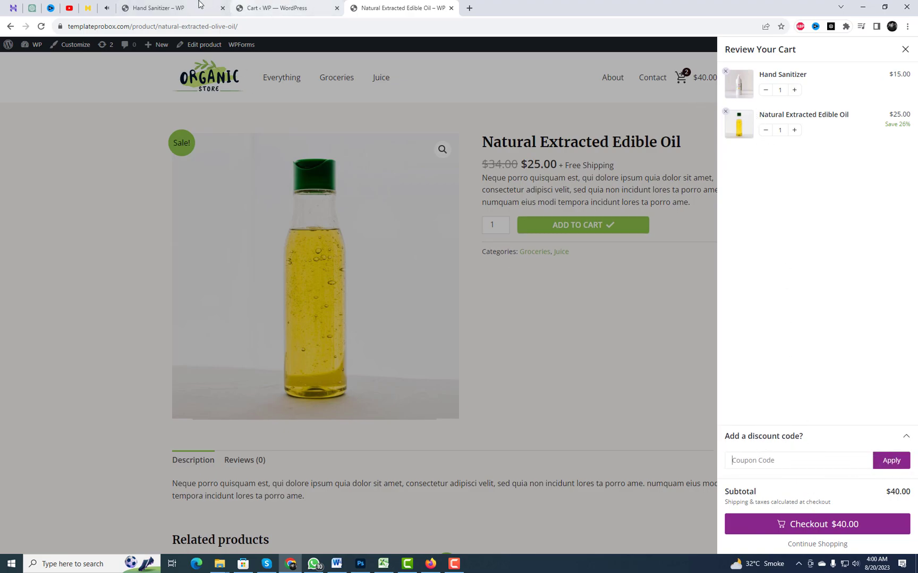
# In Styling, set Button Color to #5b055c and Button Text Color to white #ffffff.
pyautogui.click(261, 4)
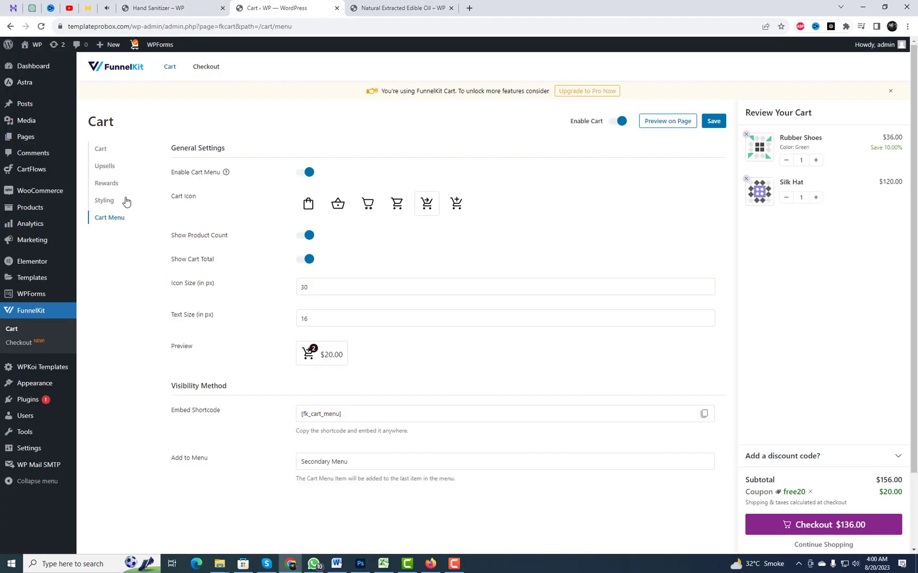
pyautogui.click(101, 201)
pyautogui.click(308, 268)
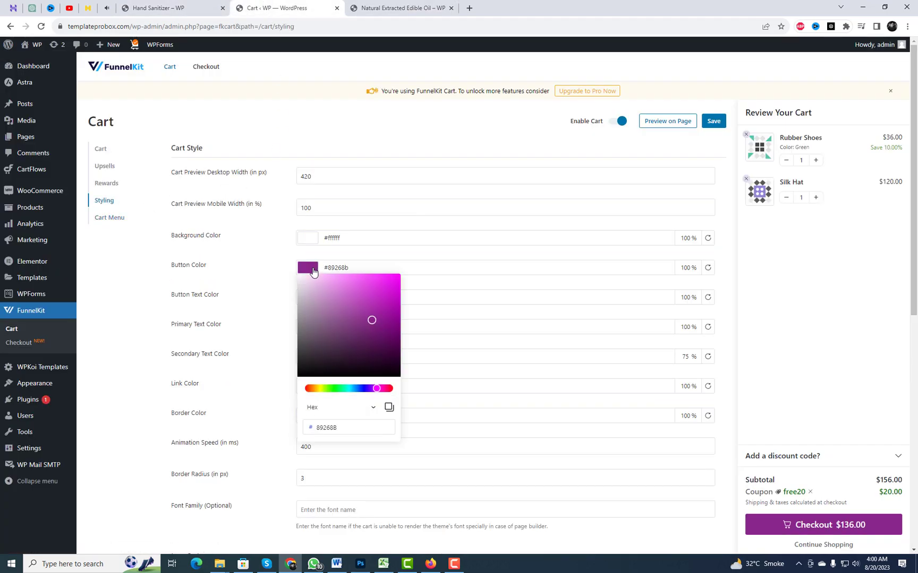
pyautogui.moveTo(370, 323); pyautogui.dragTo(394, 342)
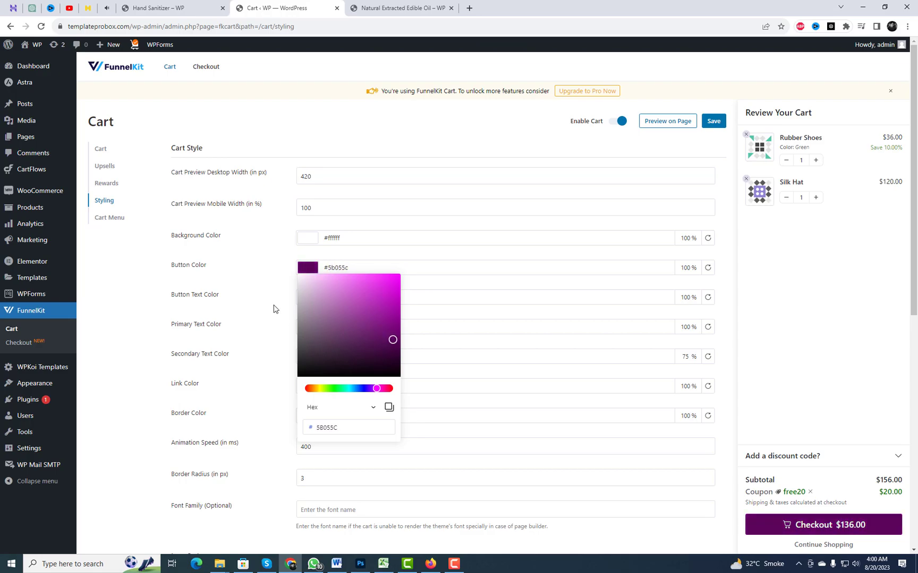
pyautogui.click(264, 269)
pyautogui.scroll(-1, 337, 339)
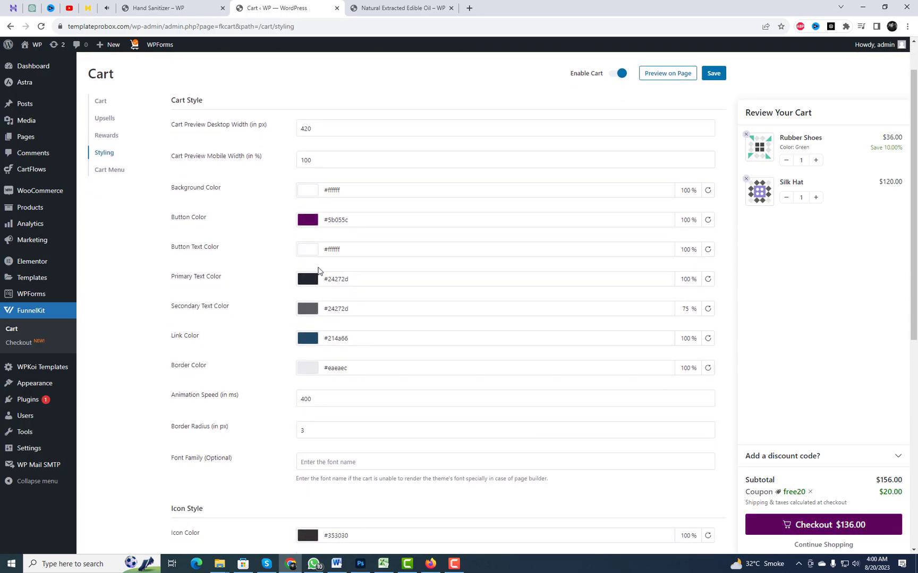
pyautogui.click(307, 249)
pyautogui.click(358, 307)
pyautogui.moveTo(361, 319); pyautogui.dragTo(284, 253)
pyautogui.click(255, 236)
# Set Cart Preview Desktop Width to 350 px and save the styling settings.
pyautogui.scroll(1, 311, 246)
pyautogui.moveTo(315, 176); pyautogui.dragTo(284, 183)
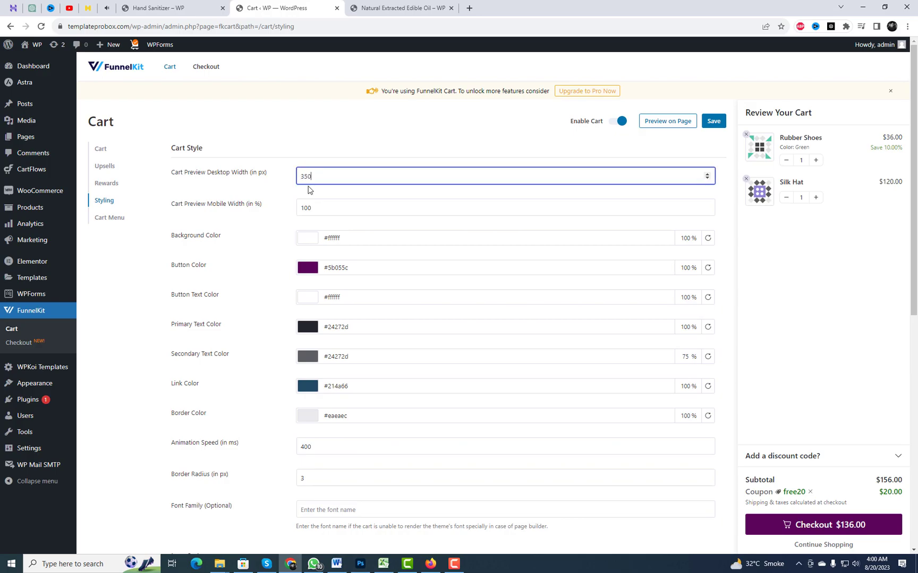
pyautogui.write('350')
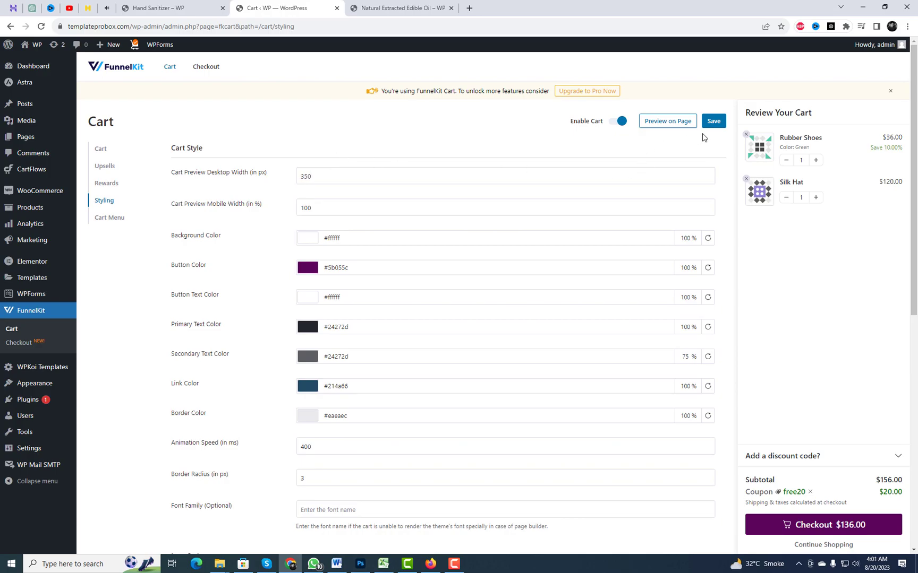
pyautogui.click(713, 122)
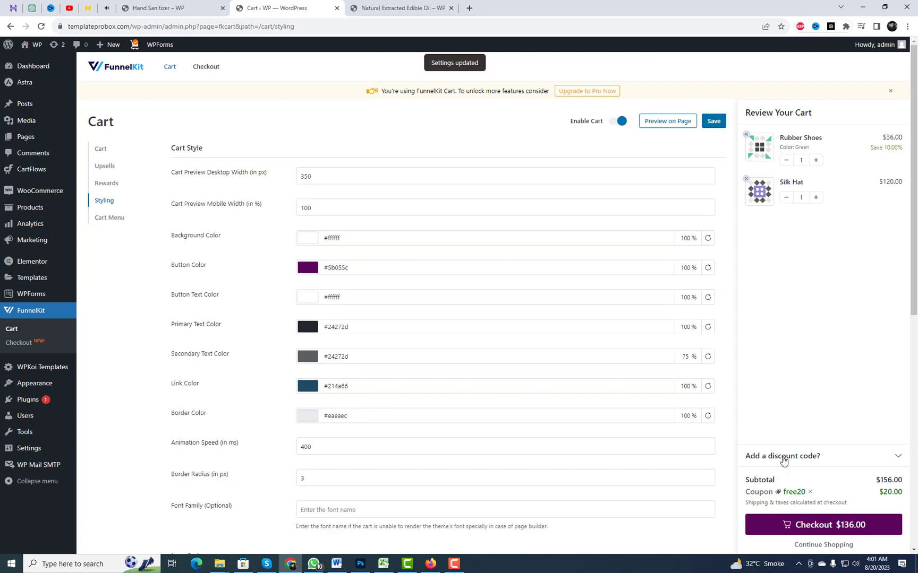
# Reload the edible oil product page, open the side cart to check its 350 px width, then return to Styling.
pyautogui.click(393, 8)
pyautogui.rightClick(577, 158)
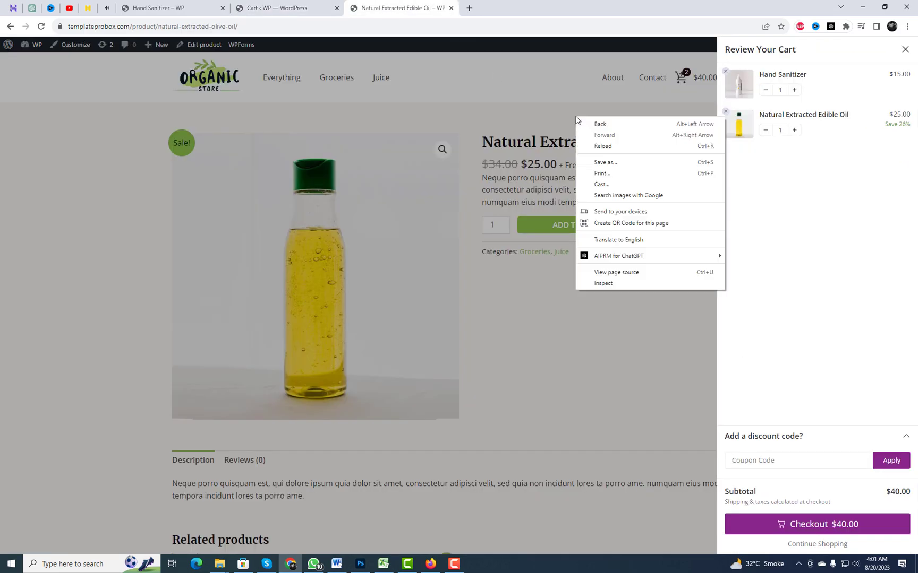
pyautogui.click(602, 147)
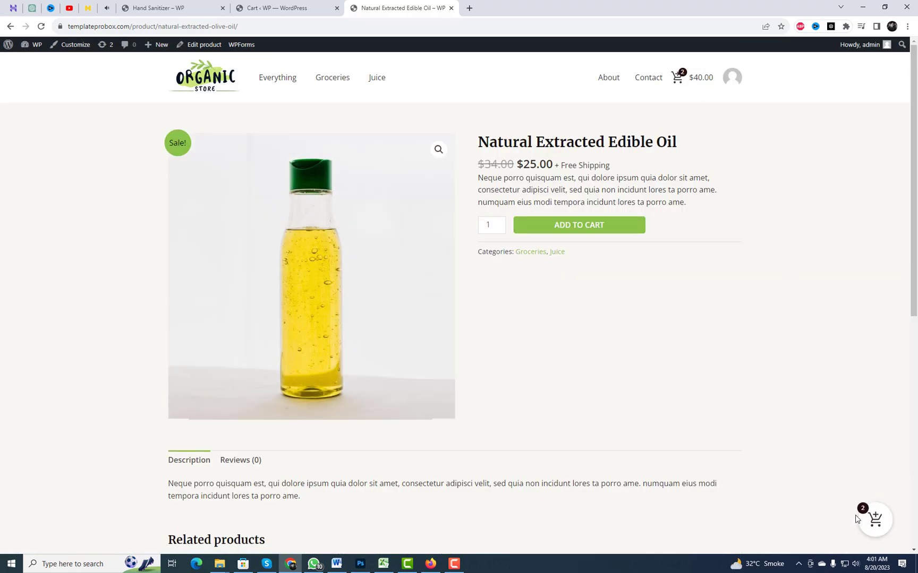
pyautogui.click(859, 519)
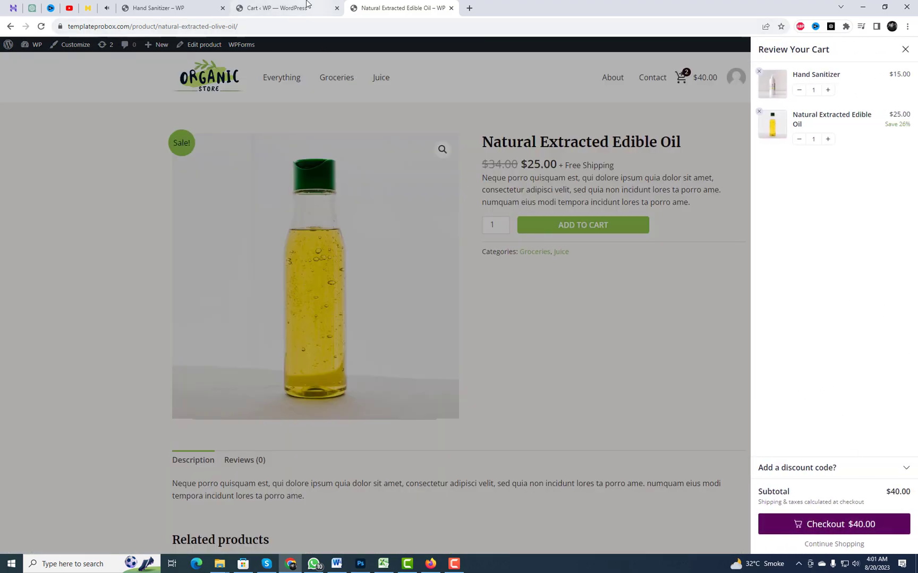
pyautogui.click(306, 5)
# Set the side cart desktop width to 450 px and raise the animation speed.
pyautogui.moveTo(318, 178); pyautogui.dragTo(224, 167)
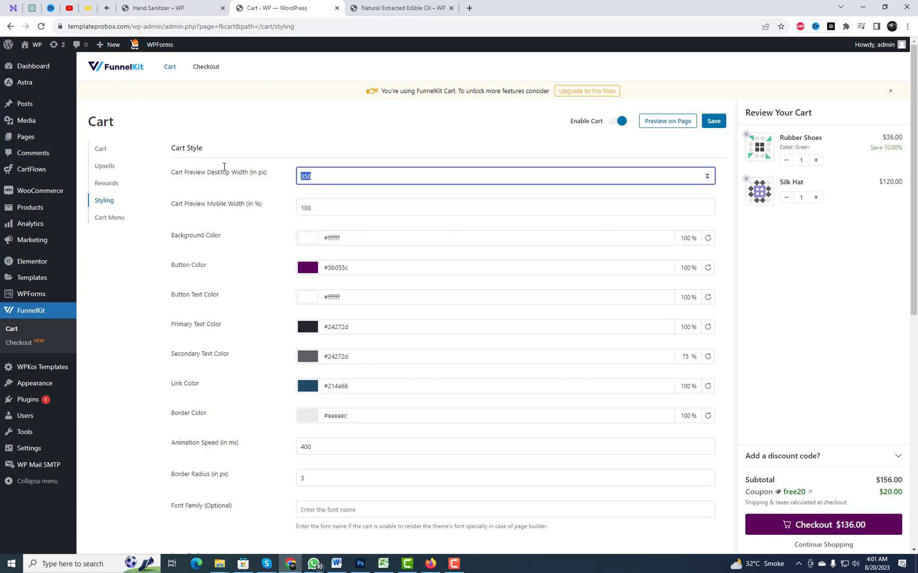
pyautogui.write('450')
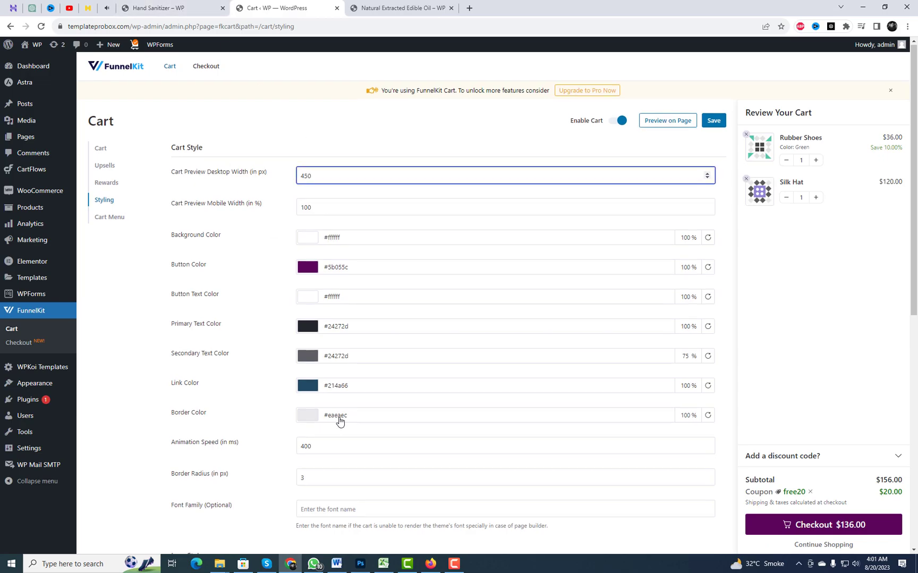
pyautogui.scroll(-3, 334, 406)
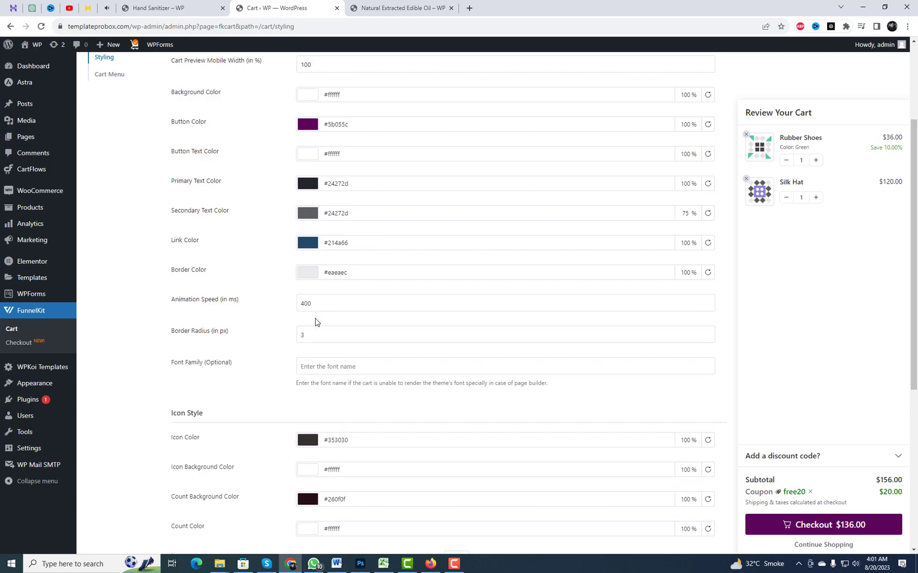
pyautogui.click(319, 303)
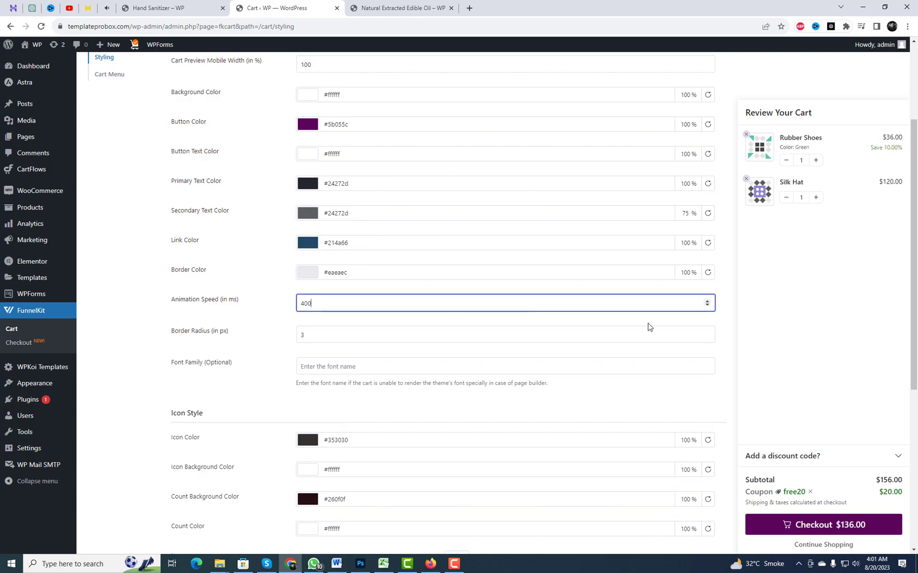
pyautogui.click(706, 301)
pyautogui.click(707, 301)
pyautogui.click(707, 301)
pyautogui.moveTo(403, 306); pyautogui.dragTo(144, 295)
pyautogui.scroll(2, 363, 361)
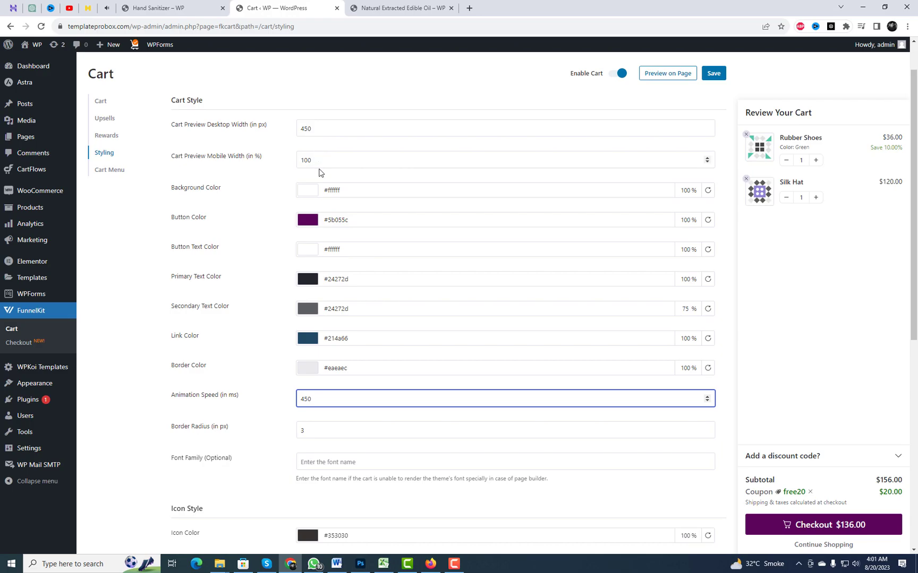
pyautogui.scroll(-5, 390, 346)
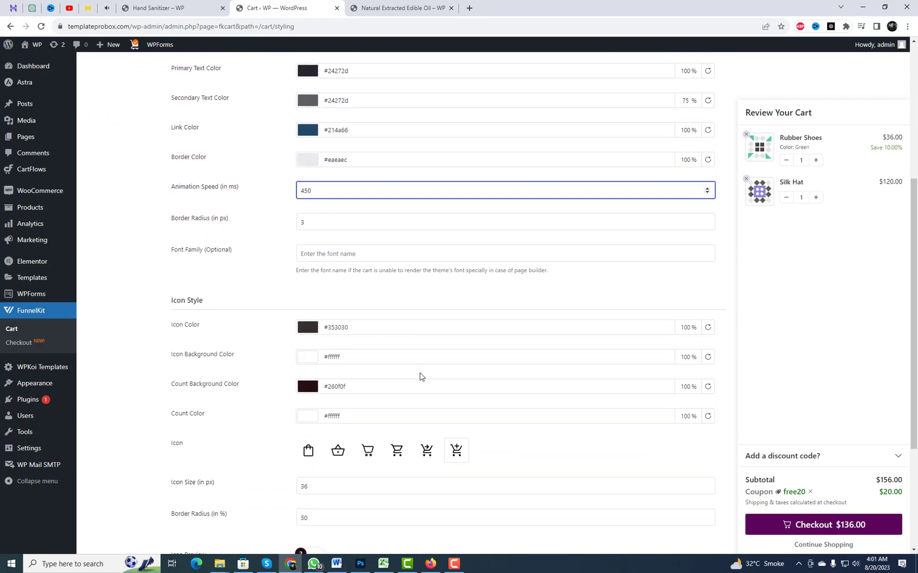
# Change the cart icon colour to near-black #210808.
pyautogui.click(308, 296)
pyautogui.moveTo(375, 198)
pyautogui.mouseDown()
pyautogui.moveTo(377, 207)
pyautogui.moveTo(380, 168)
pyautogui.moveTo(385, 215)
pyautogui.moveTo(381, 181)
pyautogui.mouseUp()
pyautogui.scroll(6, 662, 342)
pyautogui.hotkey('ctrl', 'Tab')
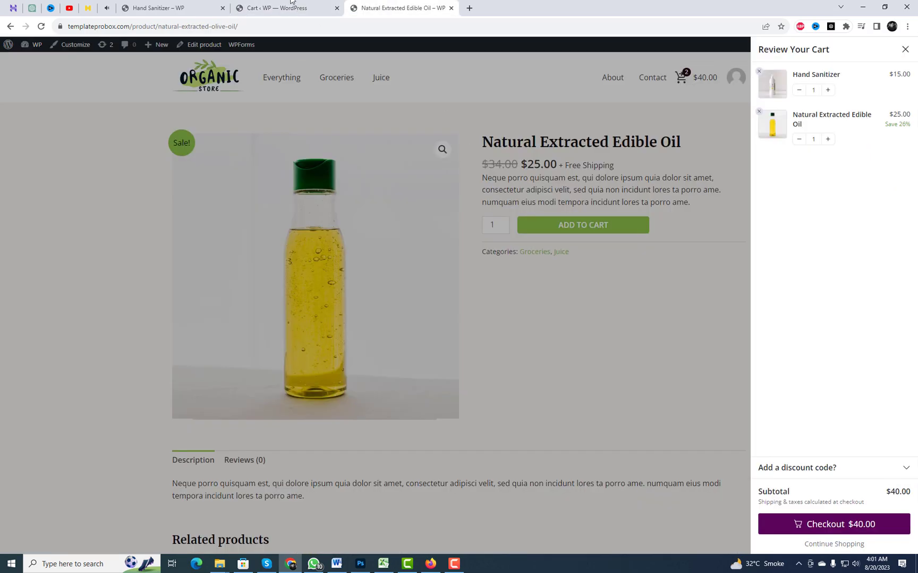
pyautogui.hotkey('ctrl', 'shift', 'Tab')
pyautogui.scroll(-4, 450, 321)
pyautogui.click(290, 436)
pyautogui.scroll(-4, 317, 446)
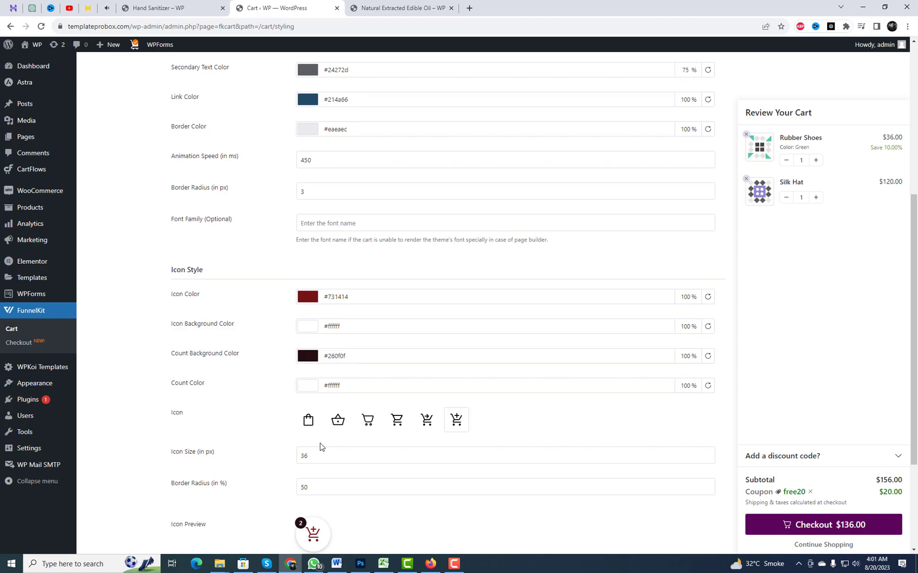
pyautogui.scroll(-1, 343, 450)
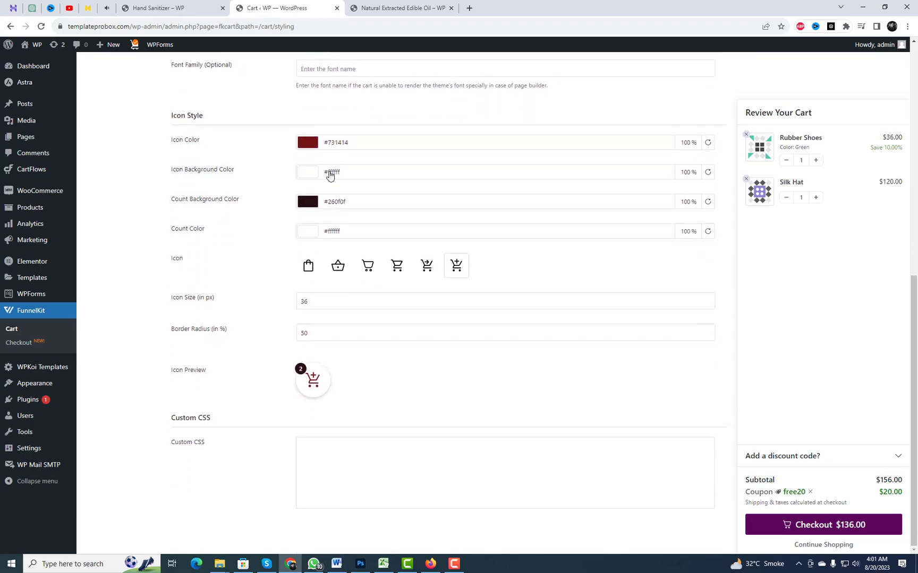
pyautogui.click(308, 142)
pyautogui.moveTo(370, 222); pyautogui.dragTo(374, 238)
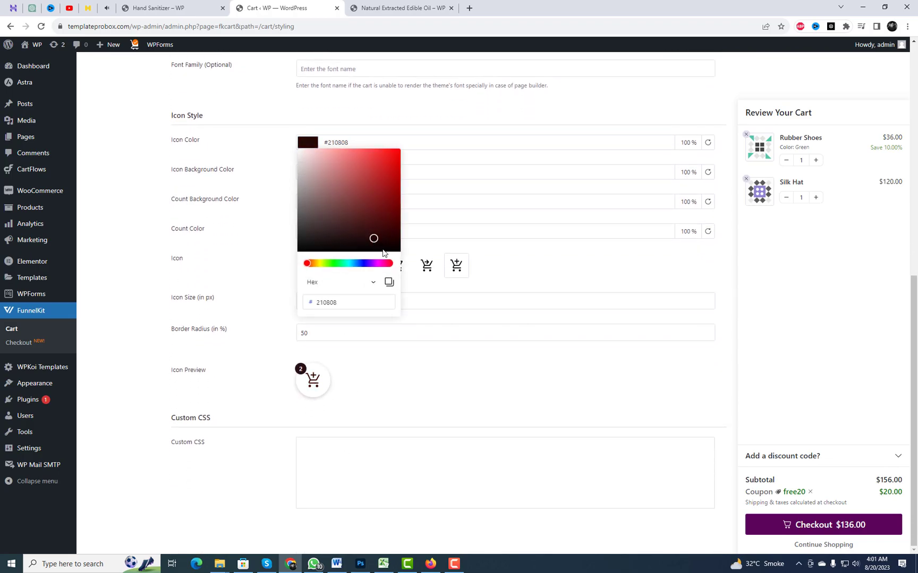
pyautogui.click(456, 387)
# Choose the shopping-bag cart icon and save the styling settings.
pyautogui.click(338, 268)
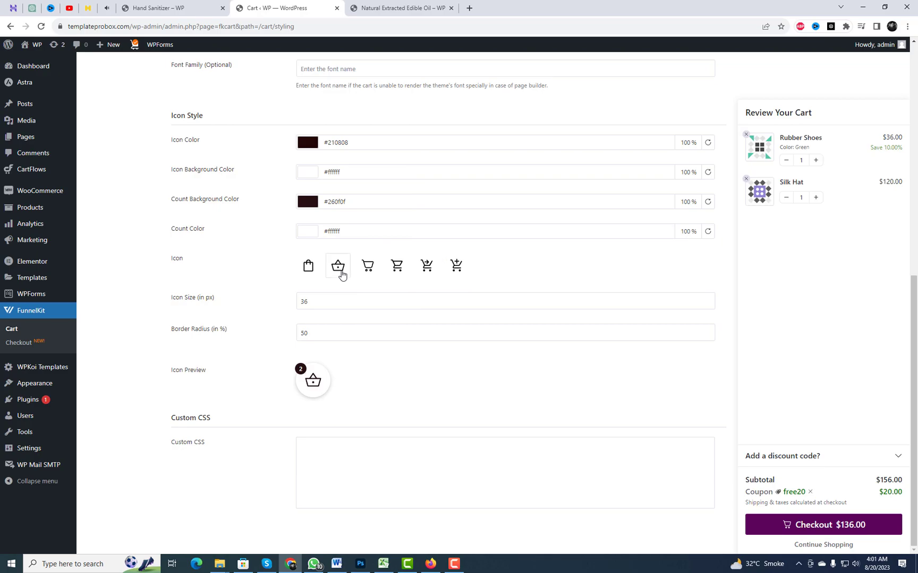
pyautogui.click(308, 267)
pyautogui.scroll(8, 396, 381)
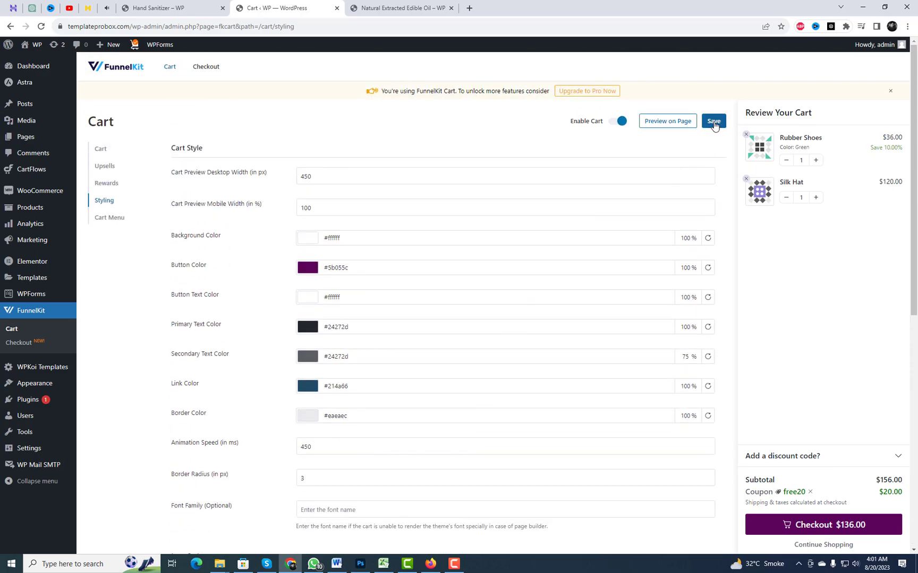
pyautogui.click(713, 121)
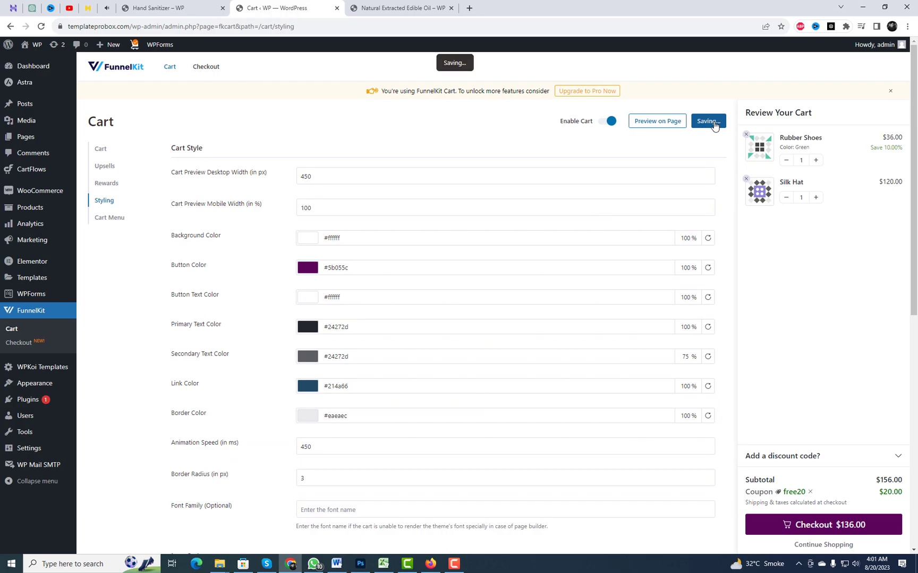
# Reload the edible oil product page to pick up the new cart styling.
pyautogui.click(402, 7)
pyautogui.rightClick(395, 96)
pyautogui.click(424, 127)
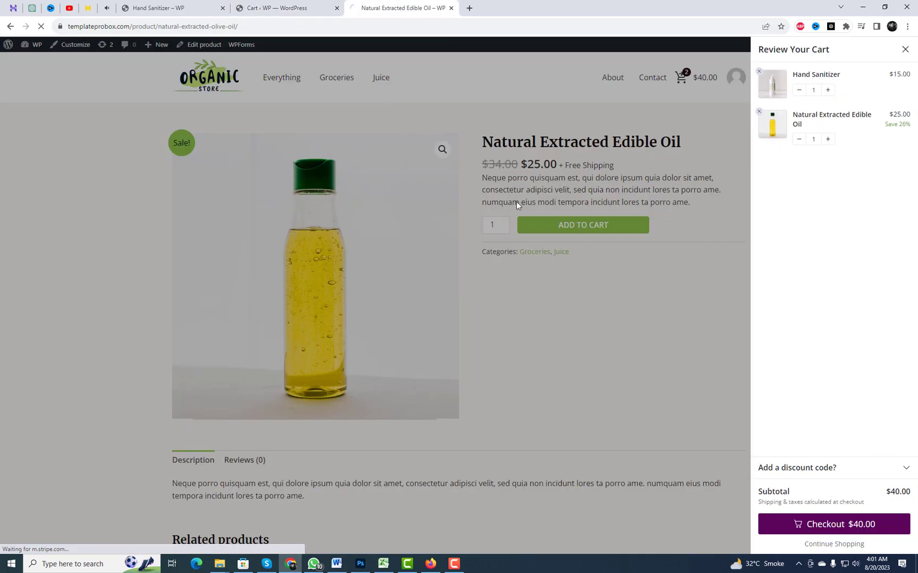
# Add Hand Sanitizer from Related products, bringing the cart to $55.00, and expand the discount code section.
pyautogui.scroll(-5, 566, 326)
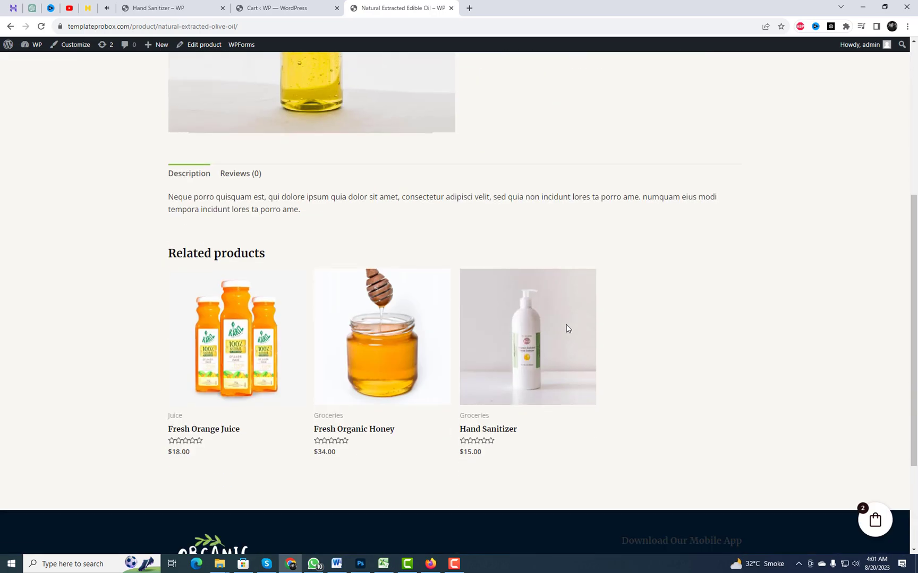
pyautogui.click(534, 357)
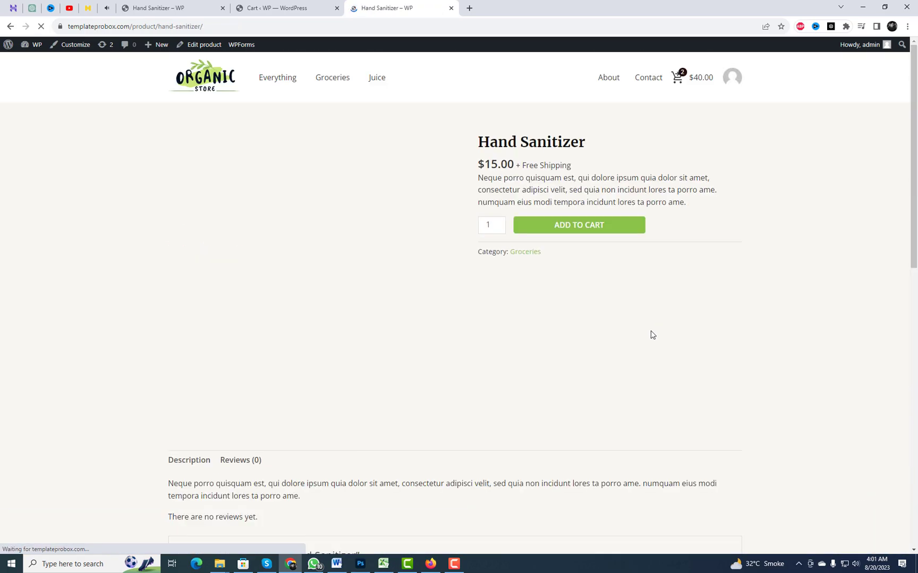
pyautogui.click(586, 229)
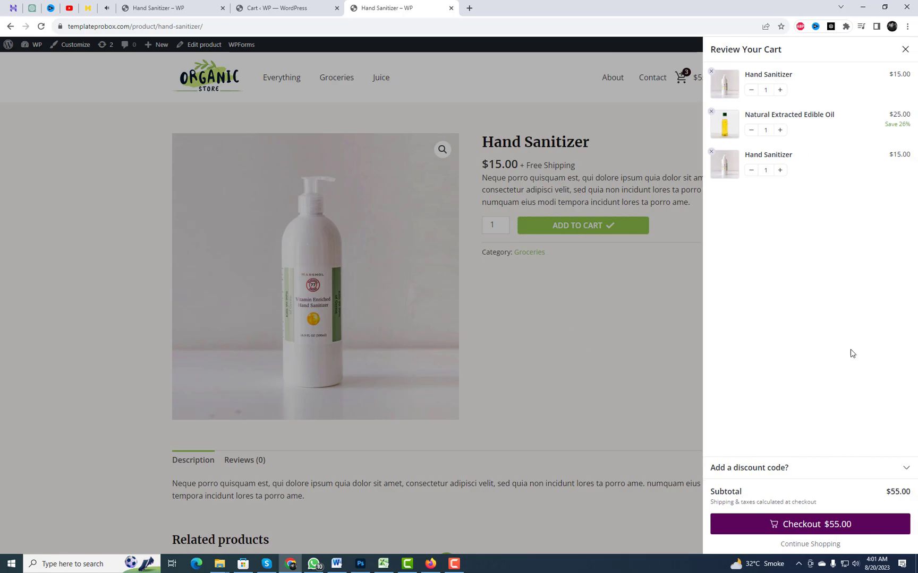
pyautogui.click(767, 467)
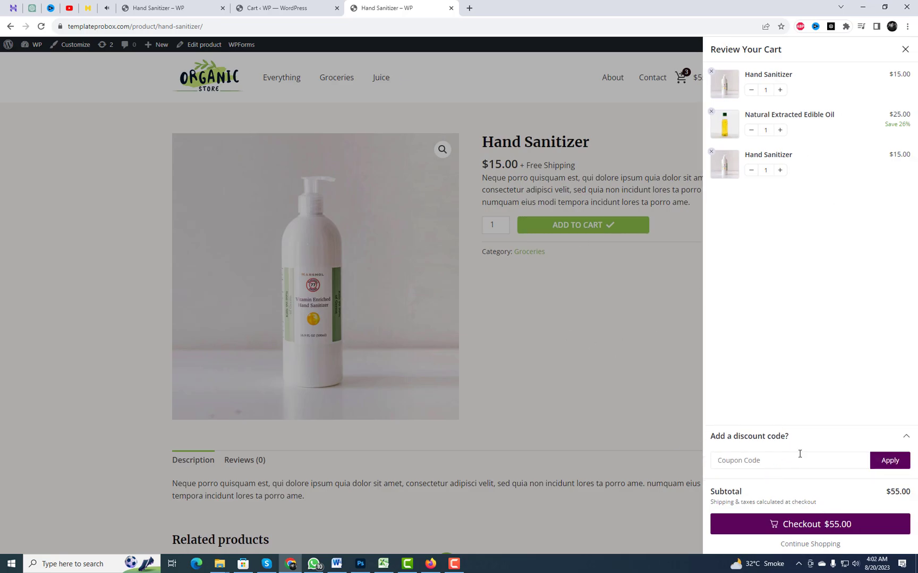
pyautogui.click(264, 5)
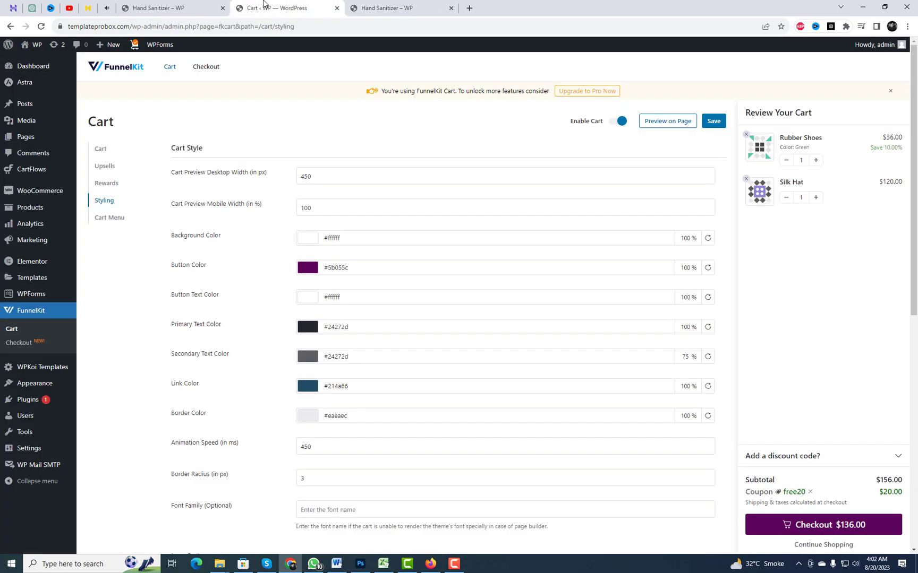
# In the Cart sub-tab, set Coupon Field Display to Expanded.
pyautogui.click(101, 149)
pyautogui.scroll(-2, 493, 326)
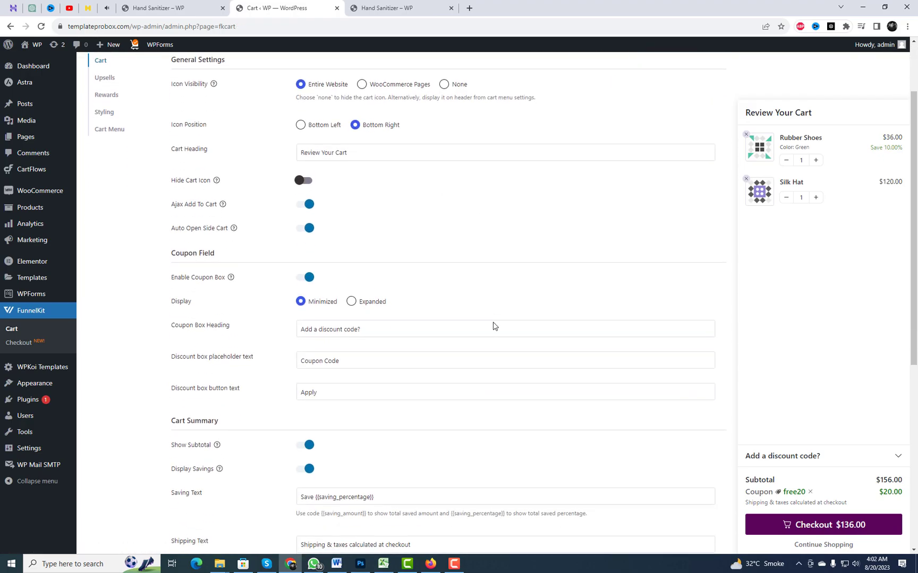
pyautogui.click(352, 295)
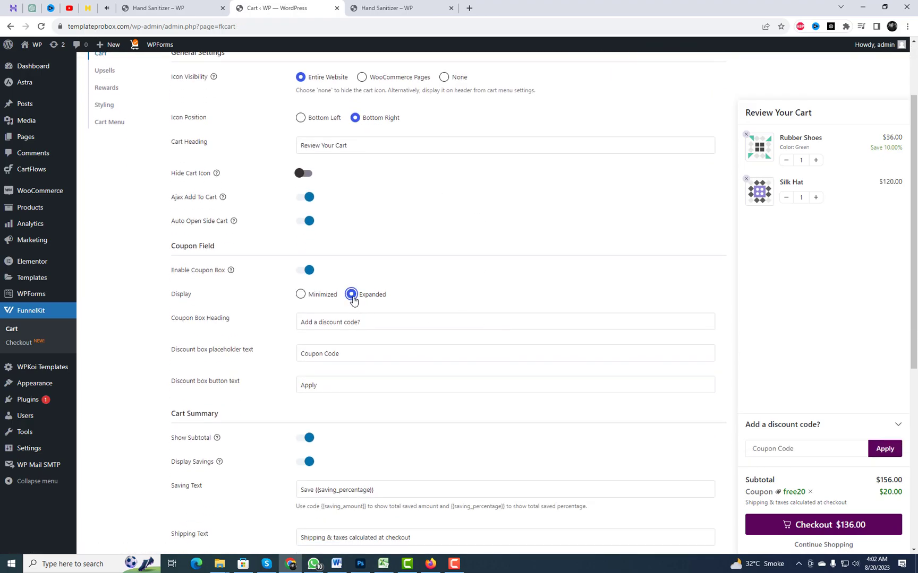
# Toggle Show Subtotal off and on twice, leaving it enabled.
pyautogui.scroll(-2, 497, 351)
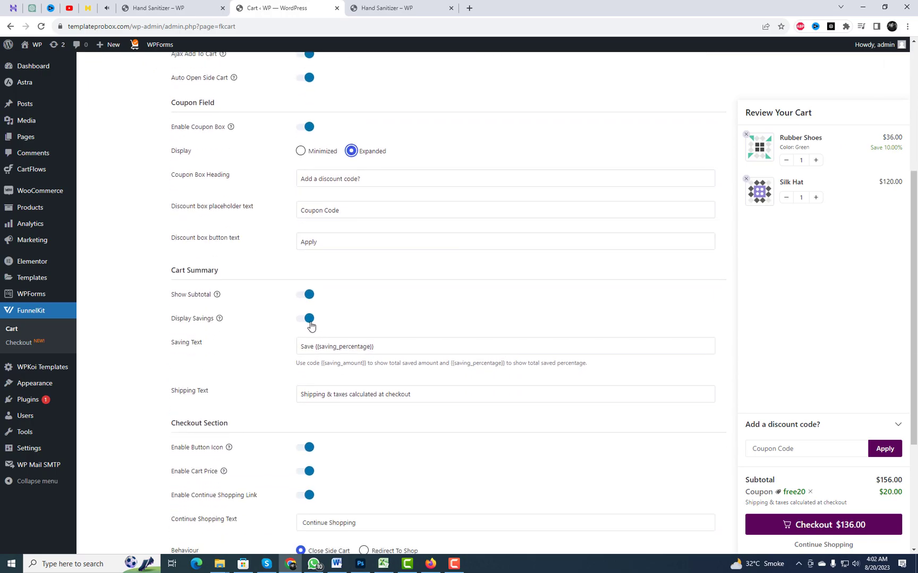
pyautogui.click(306, 295)
pyautogui.click(307, 296)
pyautogui.click(308, 297)
pyautogui.click(309, 297)
# Turn the checkout button icon off and back on, then save the cart settings.
pyautogui.scroll(-1, 487, 376)
pyautogui.scroll(-2, 337, 325)
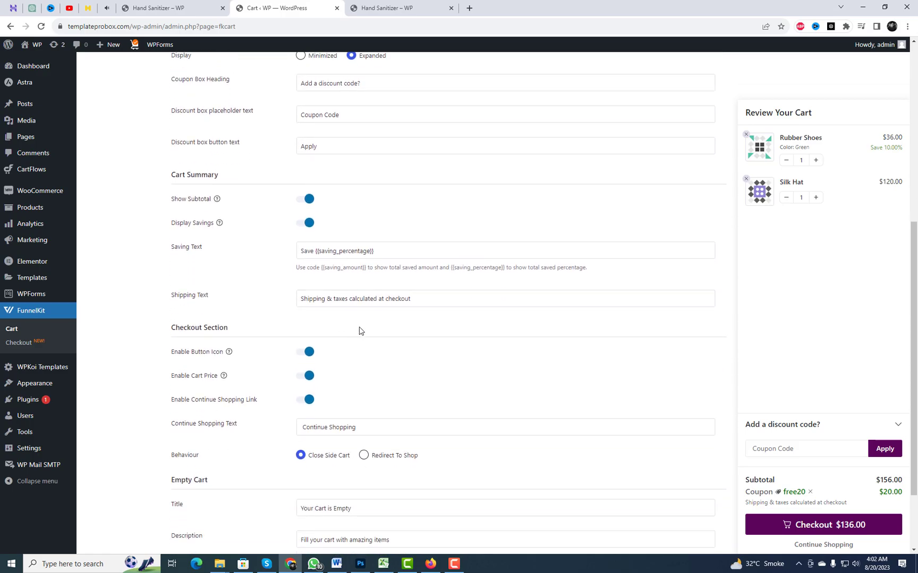
pyautogui.click(308, 305)
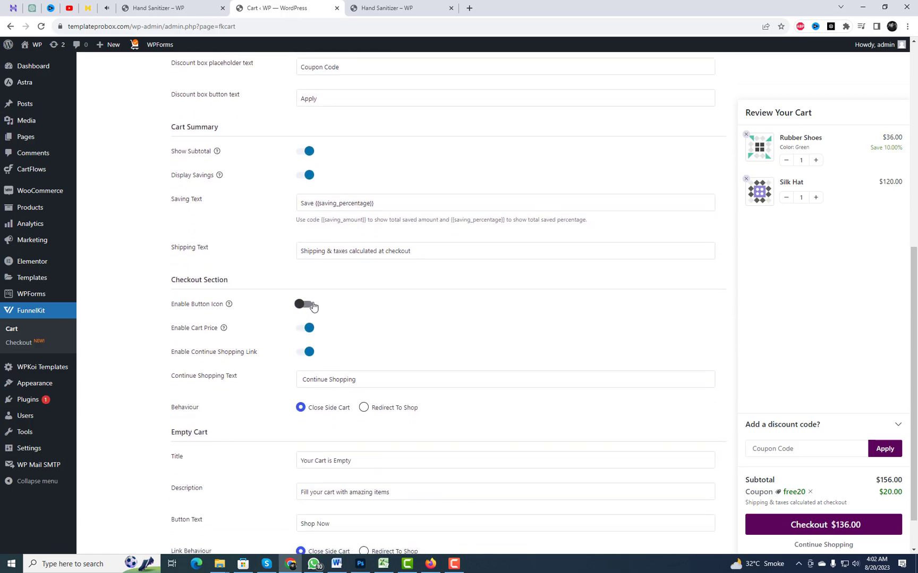
pyautogui.click(308, 306)
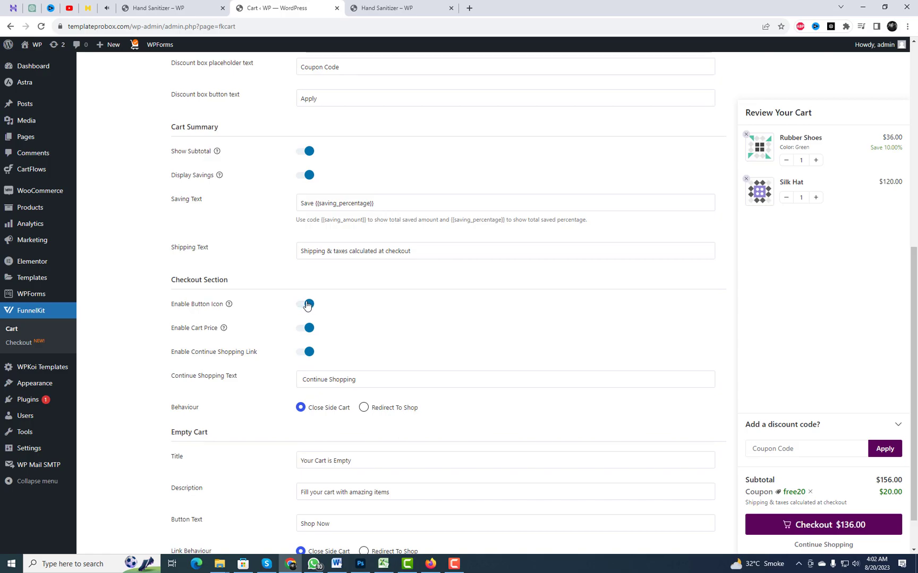
pyautogui.scroll(-1, 447, 378)
pyautogui.scroll(-1, 447, 377)
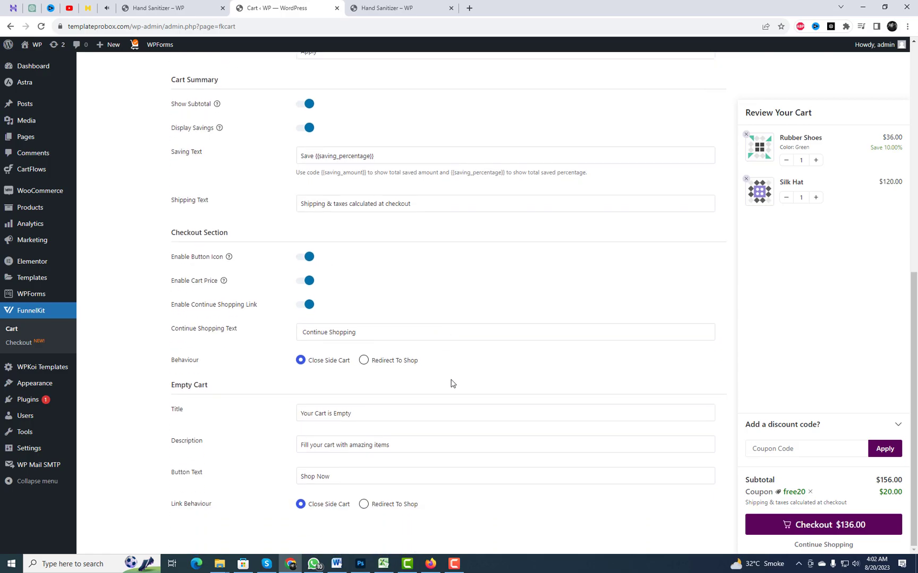
pyautogui.scroll(8, 634, 306)
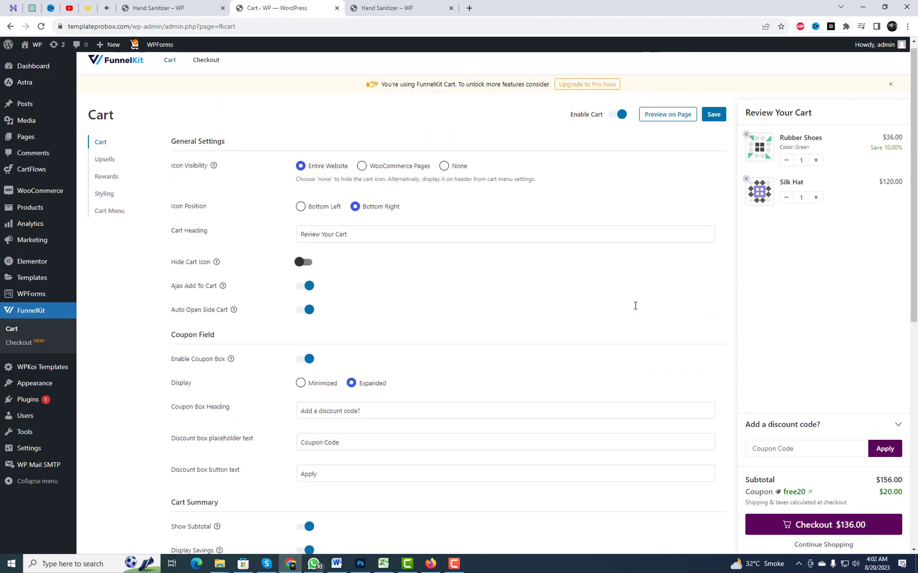
pyautogui.click(713, 121)
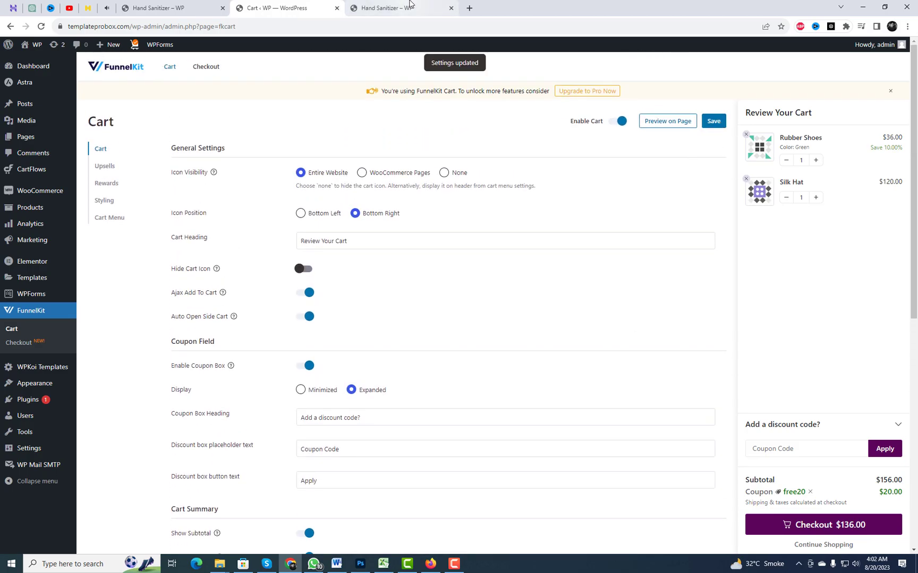
# Reload the Hand Sanitizer page and remove Natural Extracted Edible Oil from the side cart.
pyautogui.click(387, 7)
pyautogui.rightClick(441, 93)
pyautogui.click(466, 125)
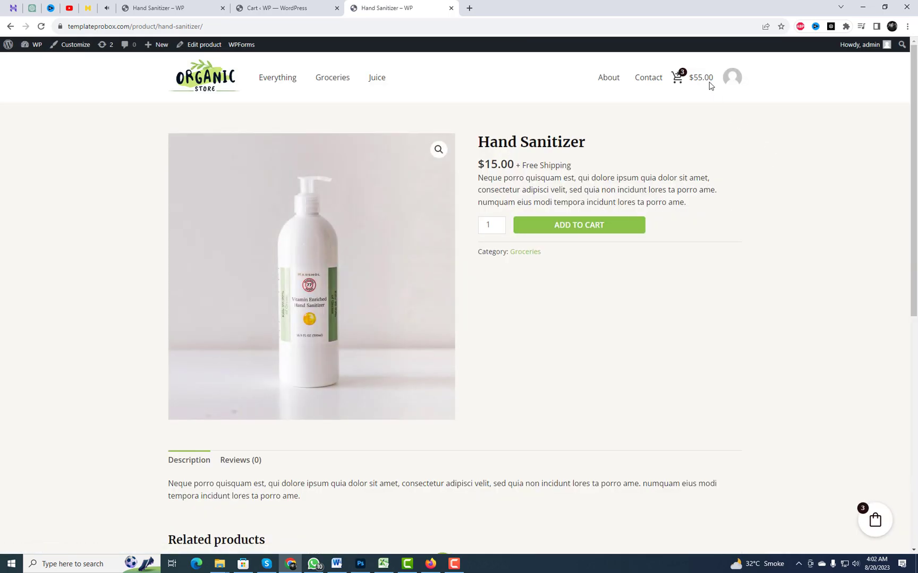
pyautogui.click(701, 80)
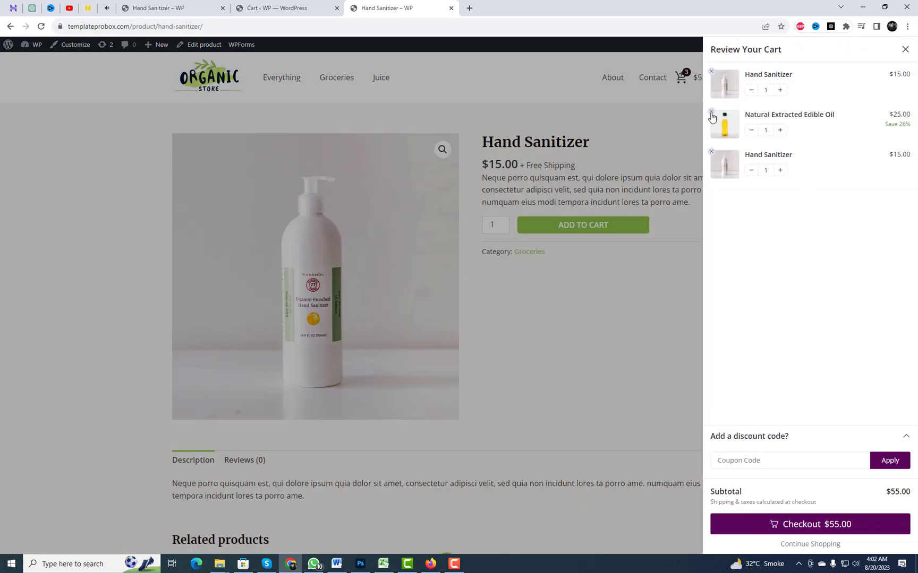
pyautogui.click(712, 115)
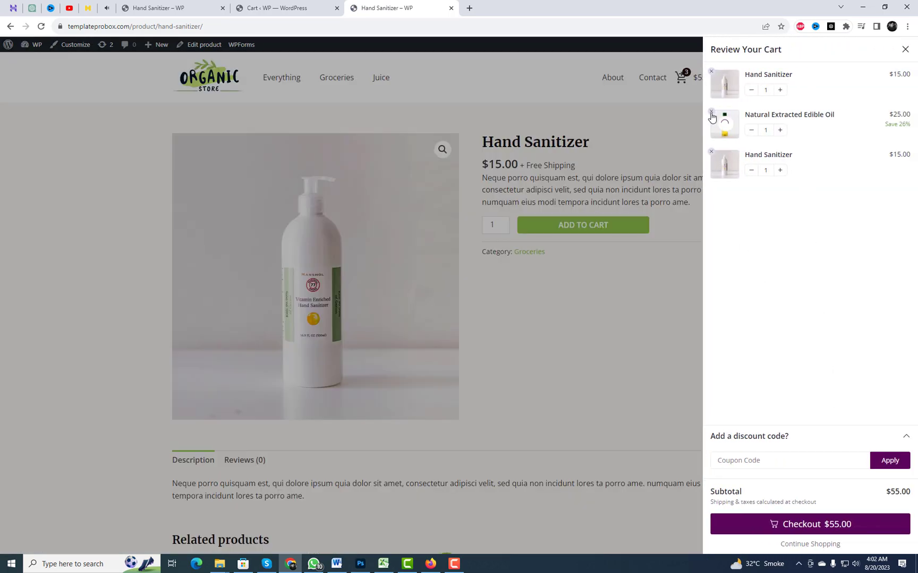
# Proceed to checkout with the $30.00 cart, then reopen the side cart on the Shop page.
pyautogui.click(812, 526)
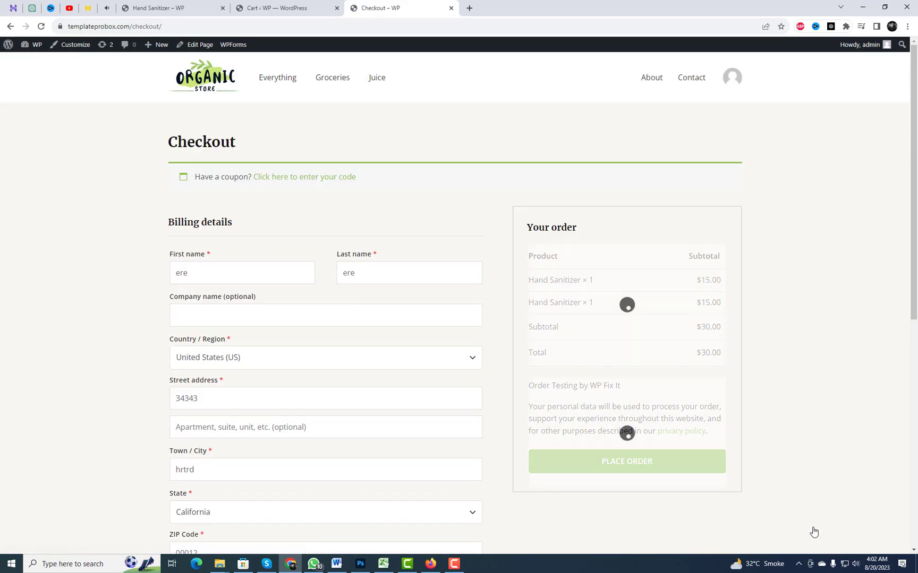
pyautogui.scroll(-10, 807, 311)
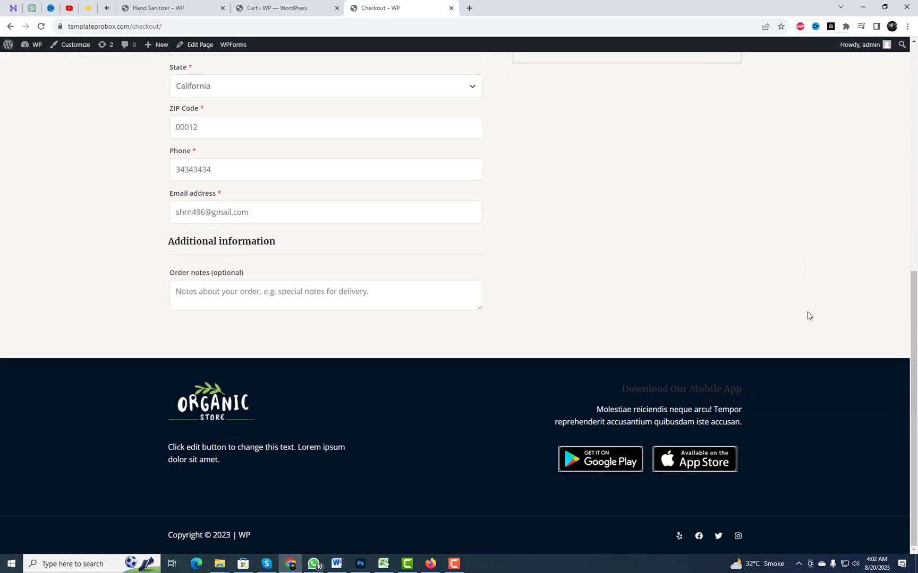
pyautogui.scroll(10, 807, 316)
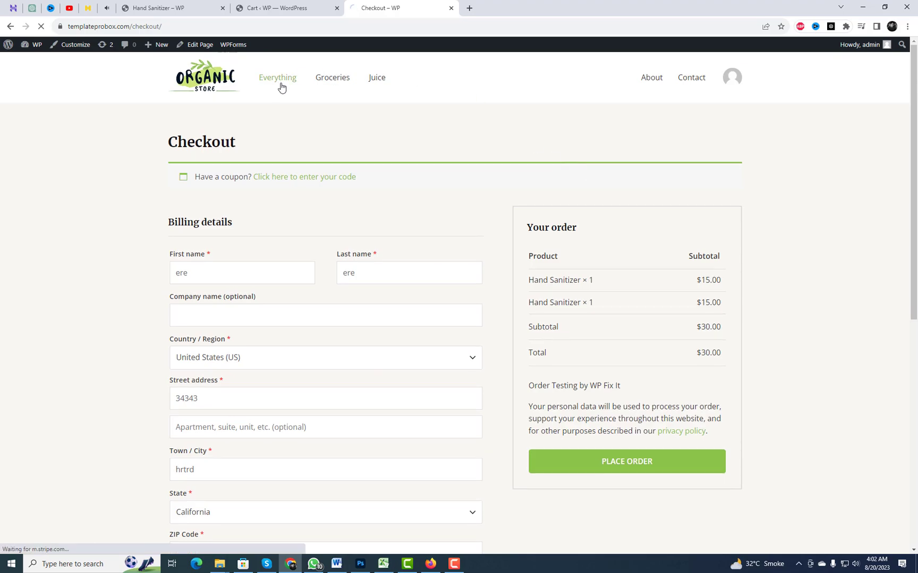
pyautogui.click(280, 85)
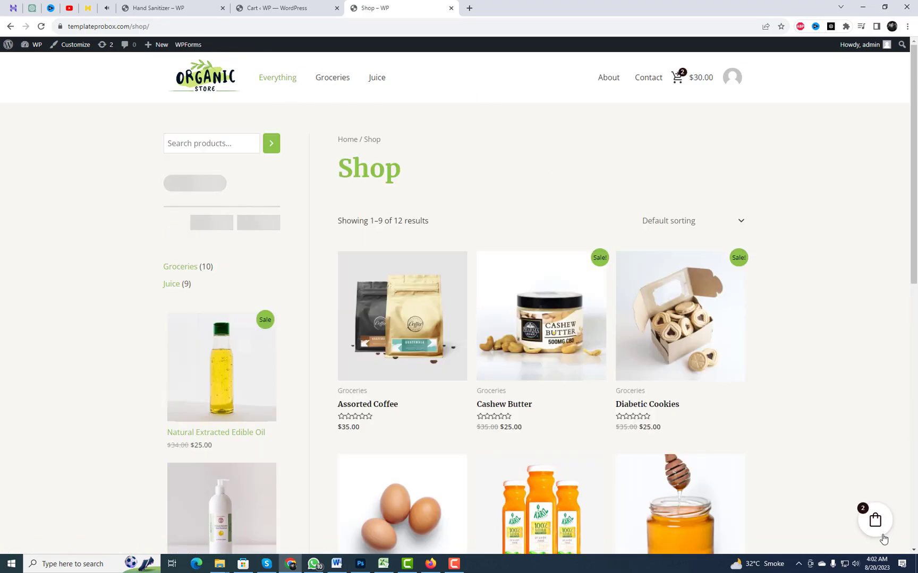
pyautogui.click(876, 523)
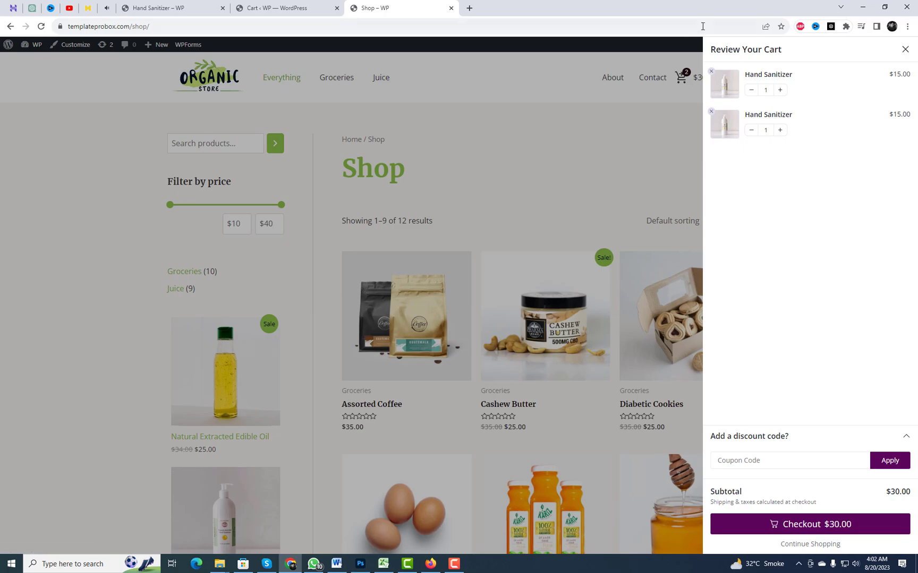